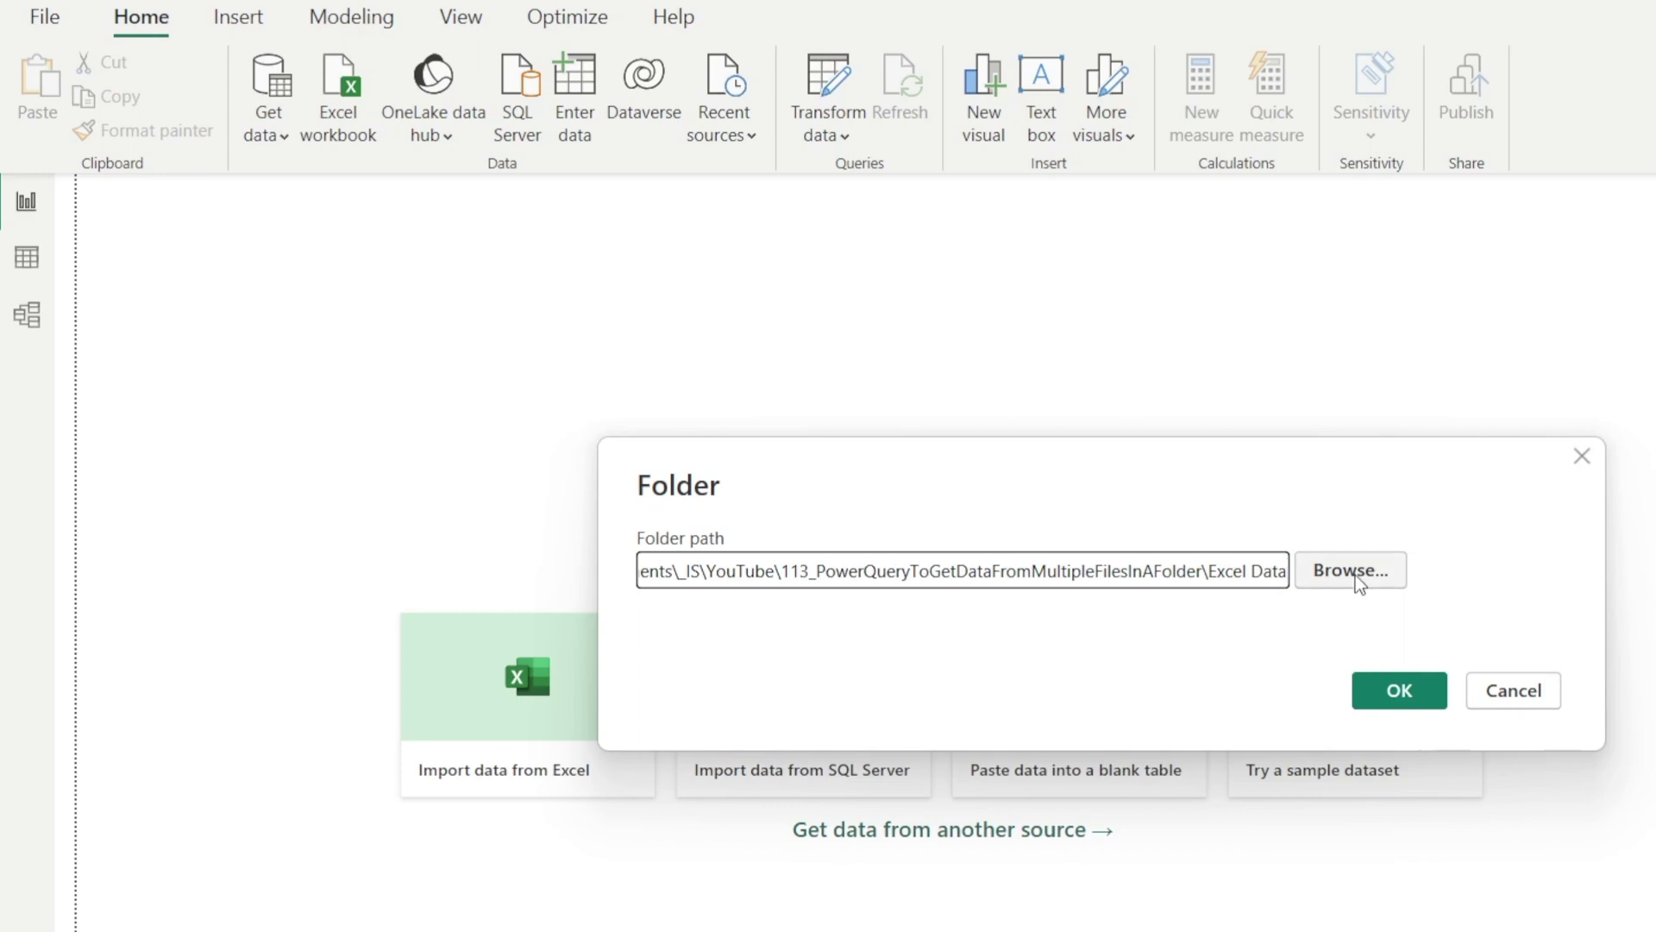
- Combine and load the folder's Excel files using Sheet1, and open the Excel Data table in Data view
click(1380, 683)
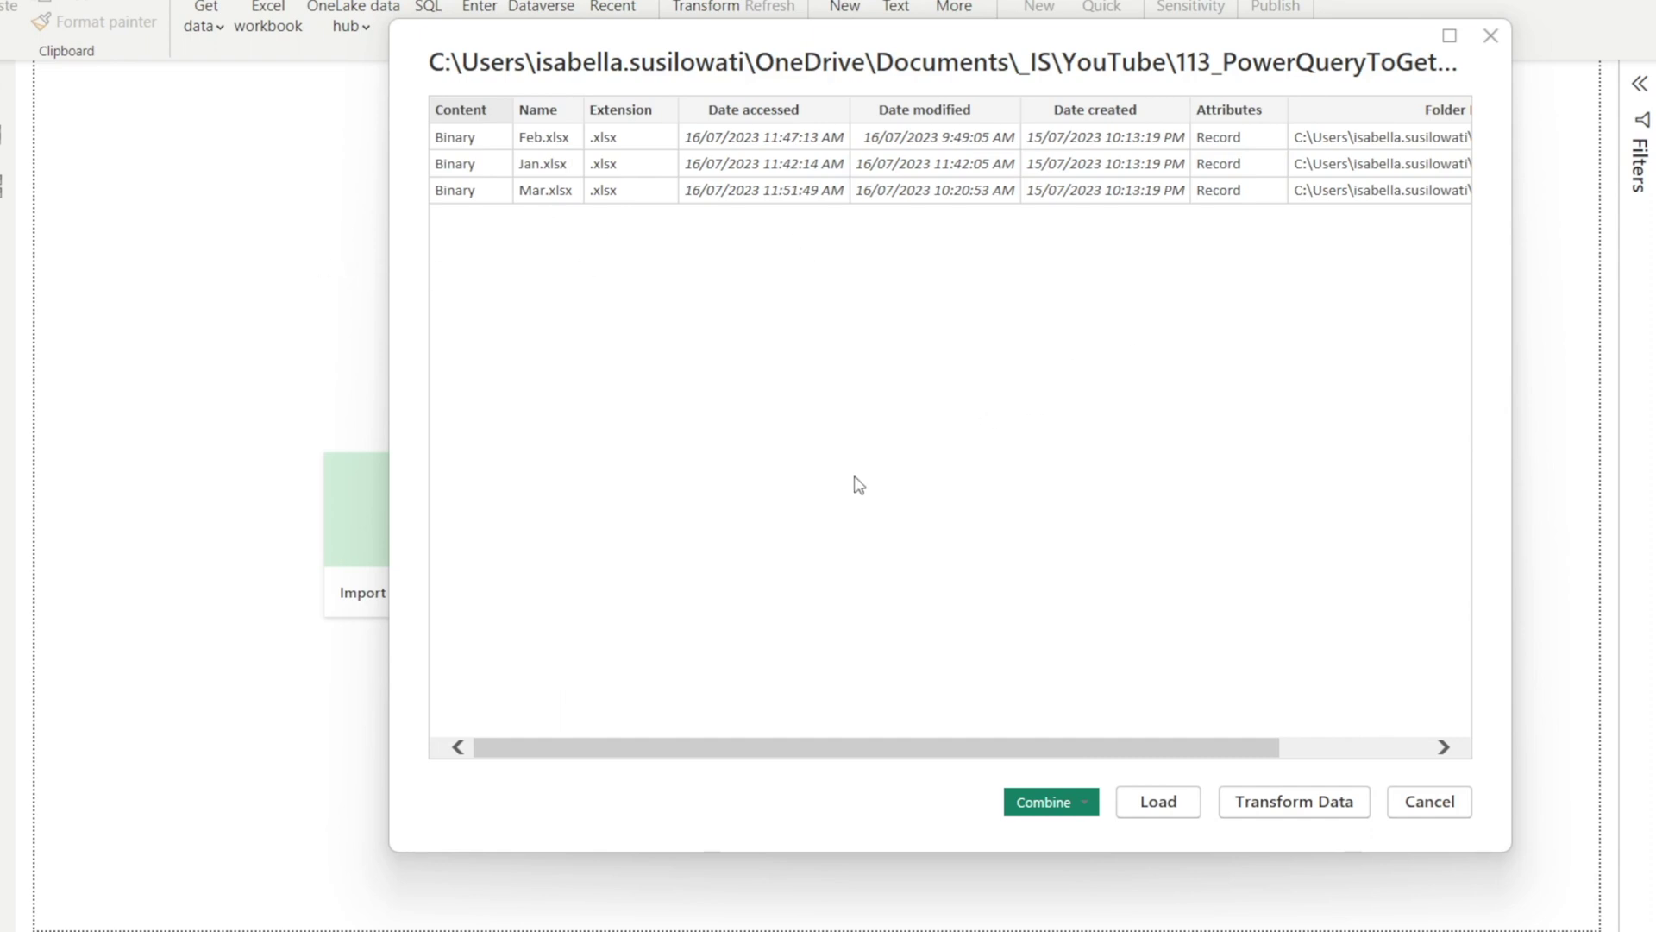
click(1062, 813)
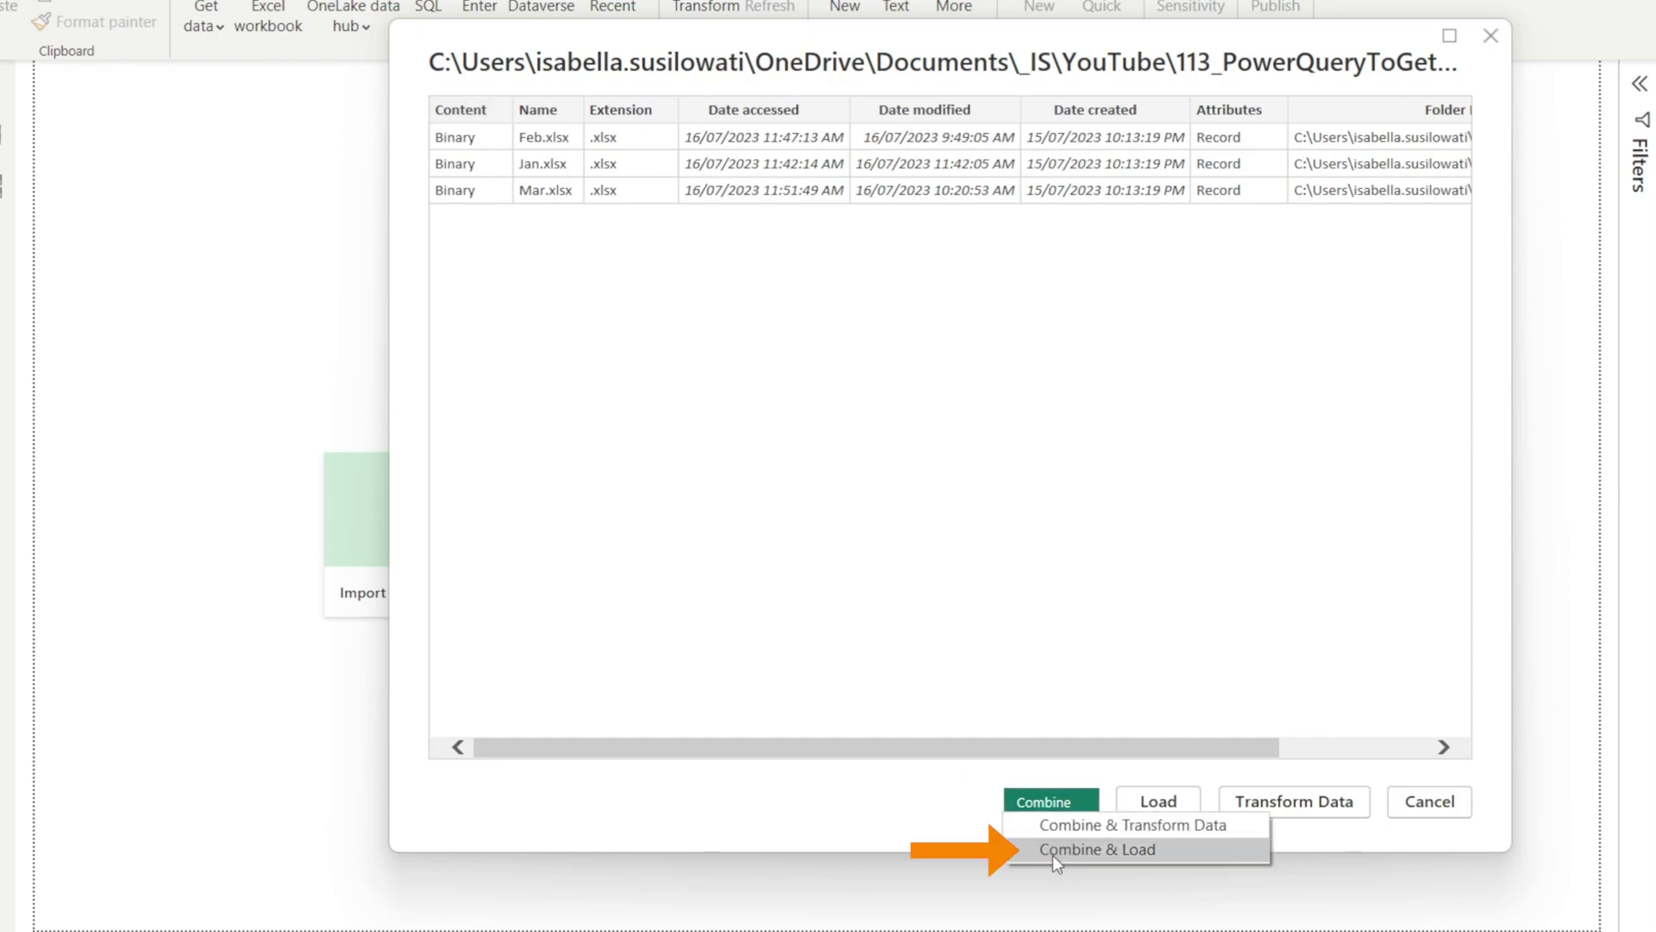
click(1053, 852)
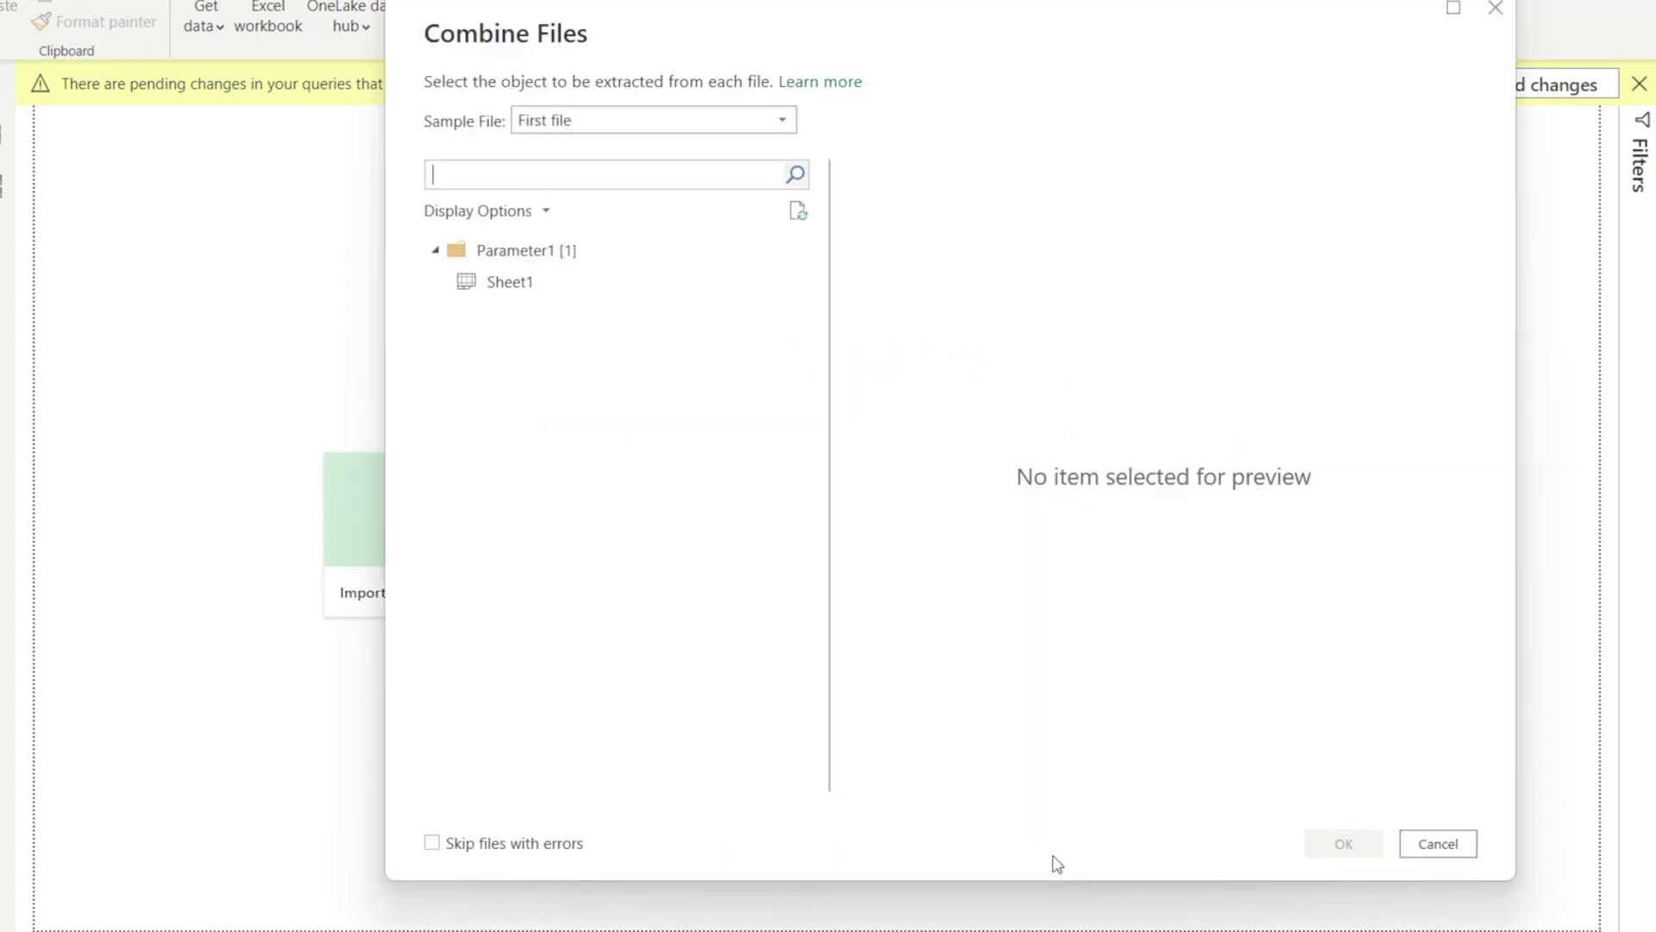
click(552, 283)
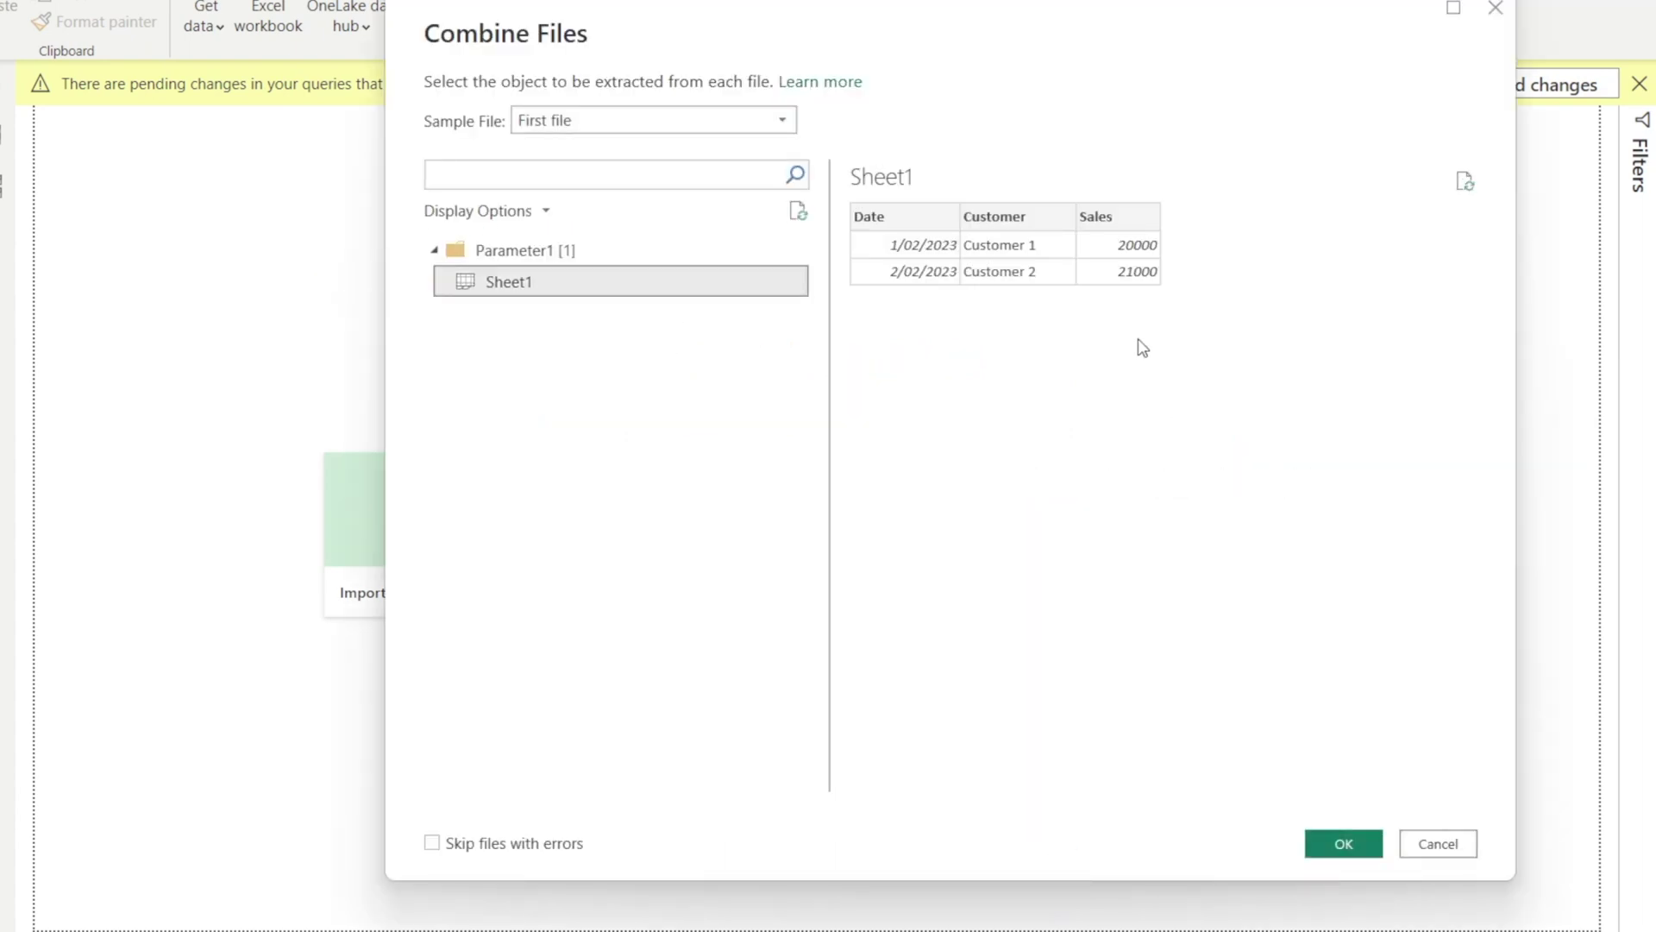
click(1343, 844)
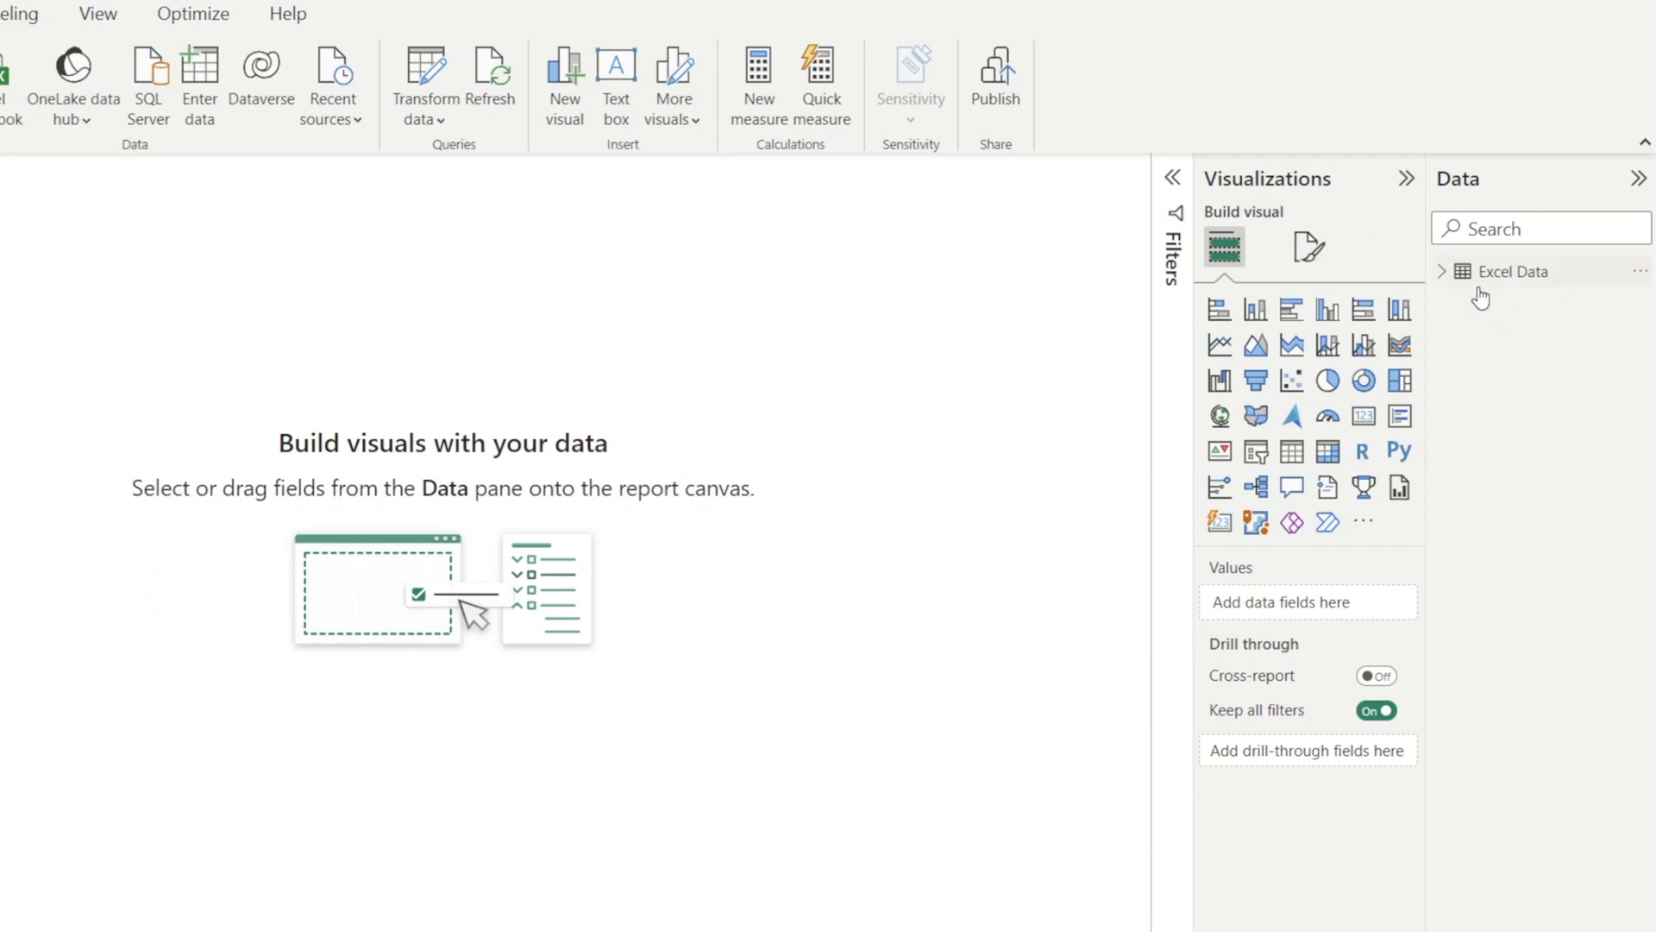
click(1479, 289)
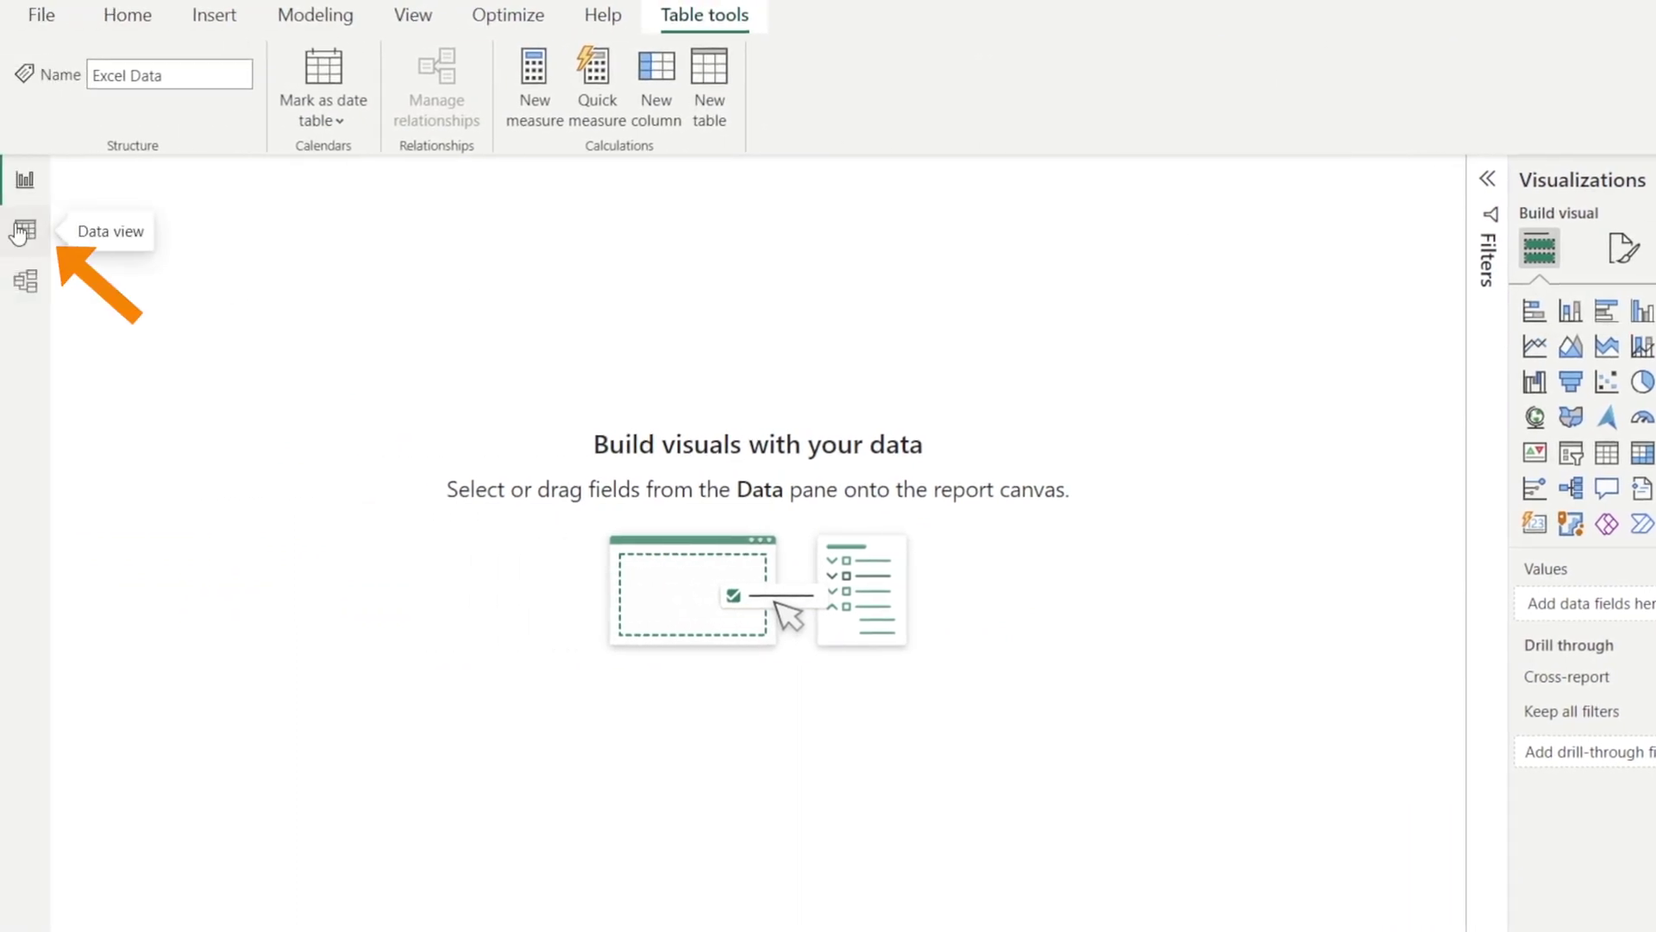
click(19, 232)
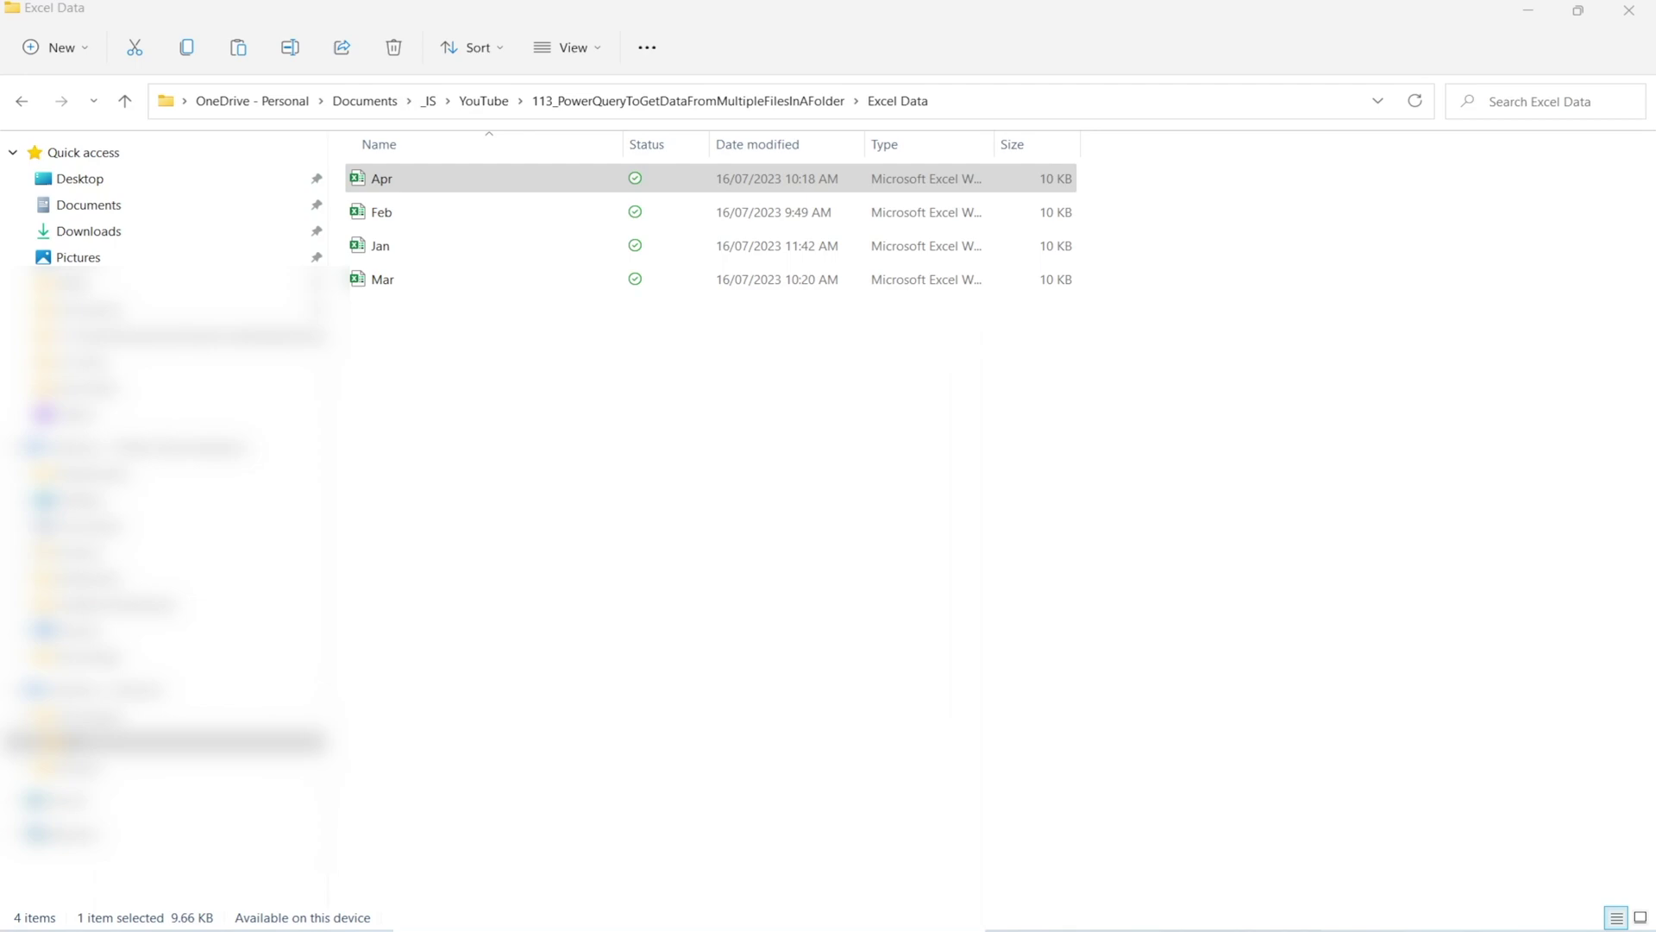
- Switch back to Power BI Desktop and refresh the Excel Data table to bring in the Apr file
click(738, 930)
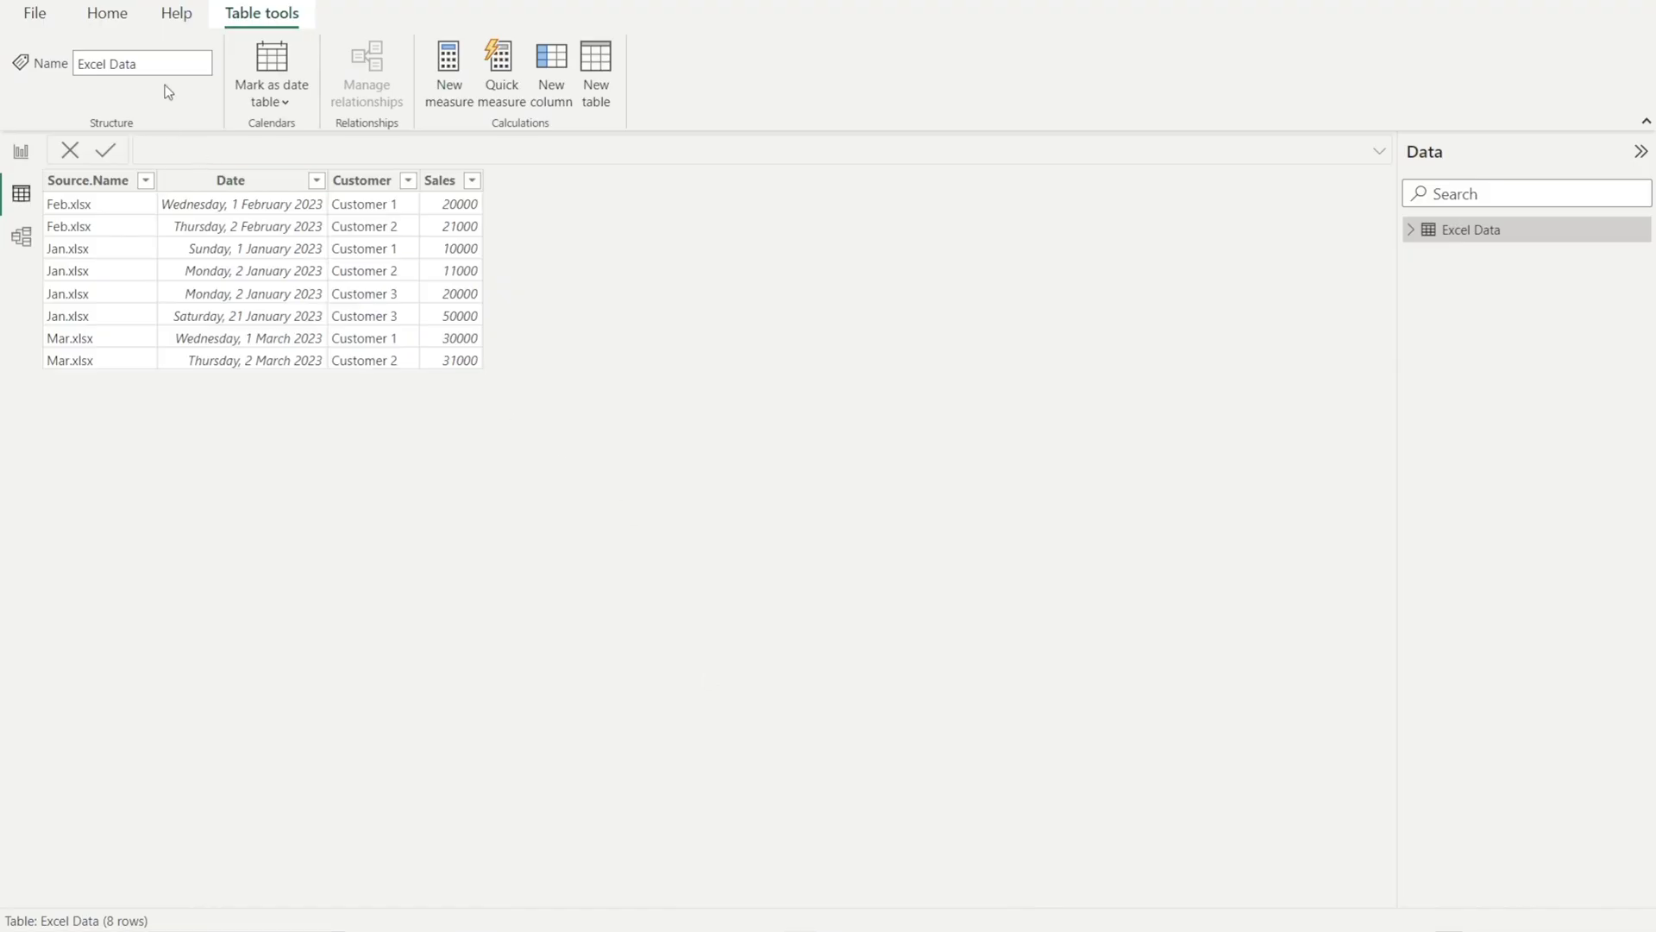
click(95, 15)
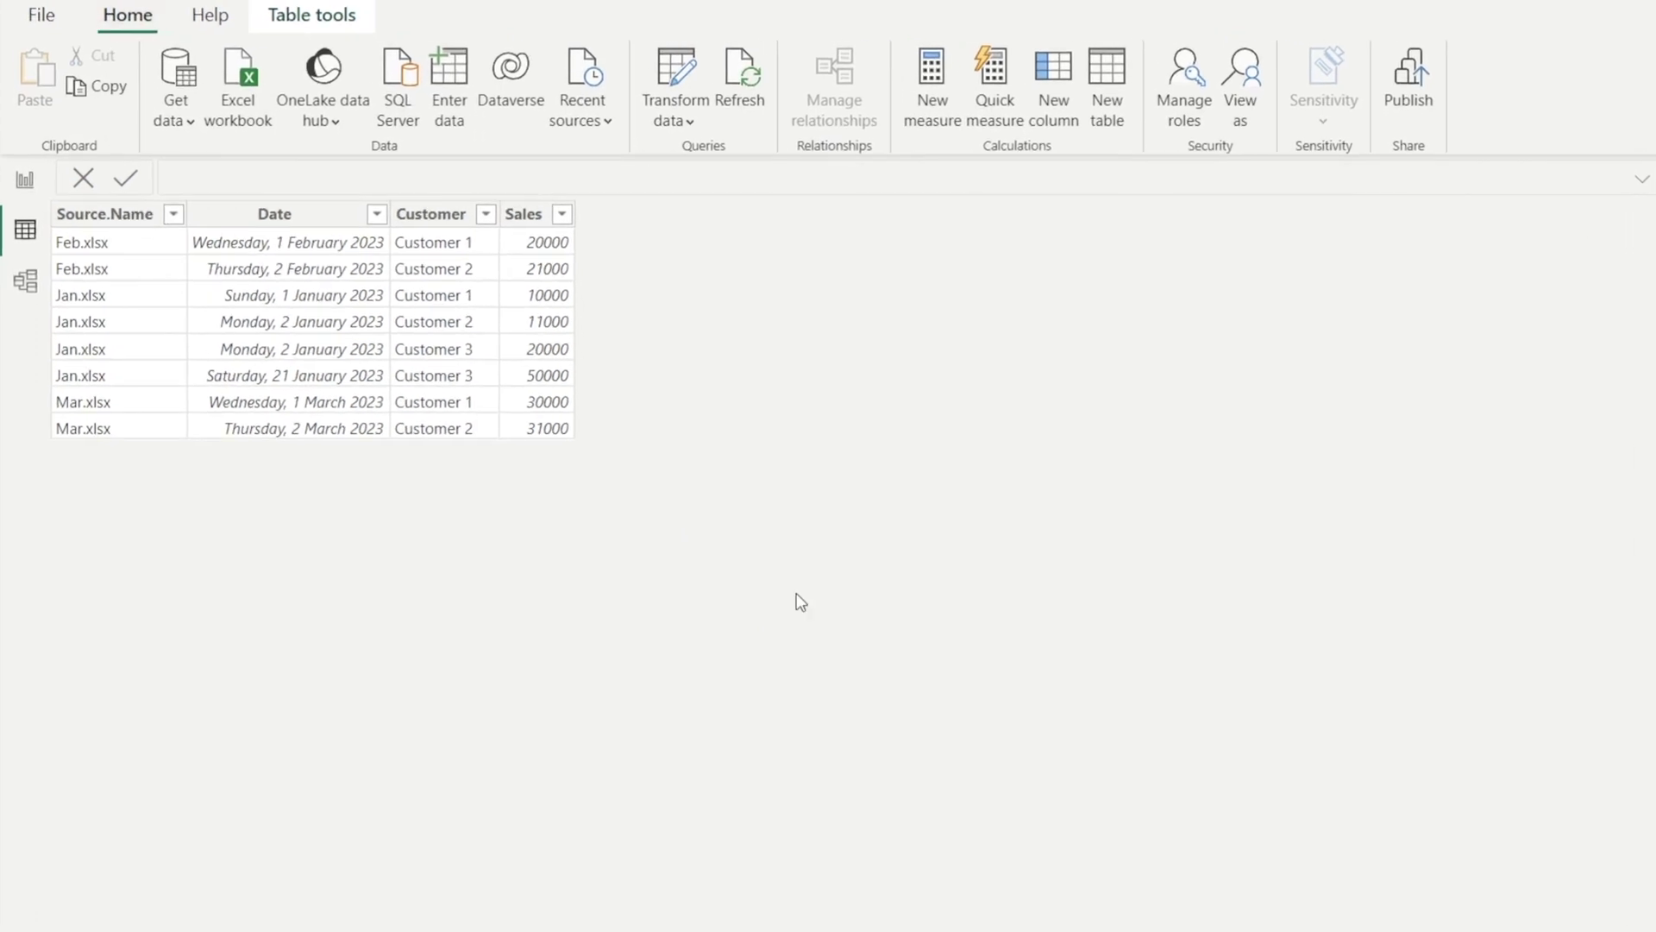
click(727, 77)
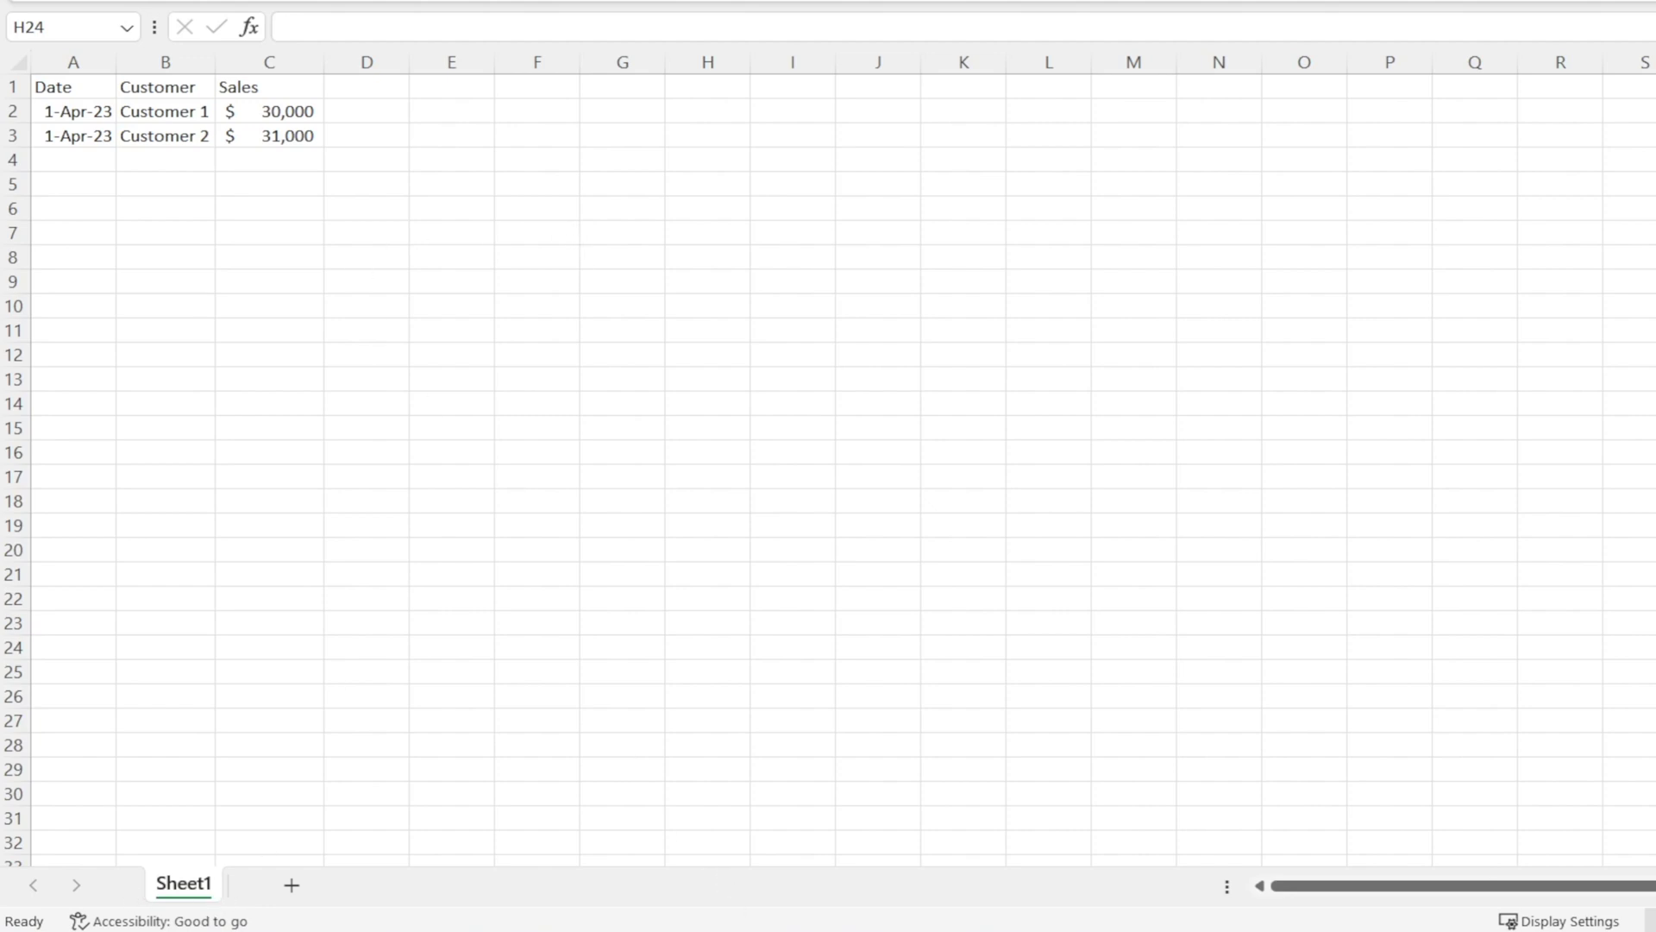
- Switch to Excel and check the sheet name and columns in the Mar, Feb and Jan workbooks
mouse_move(729, 929)
click(839, 863)
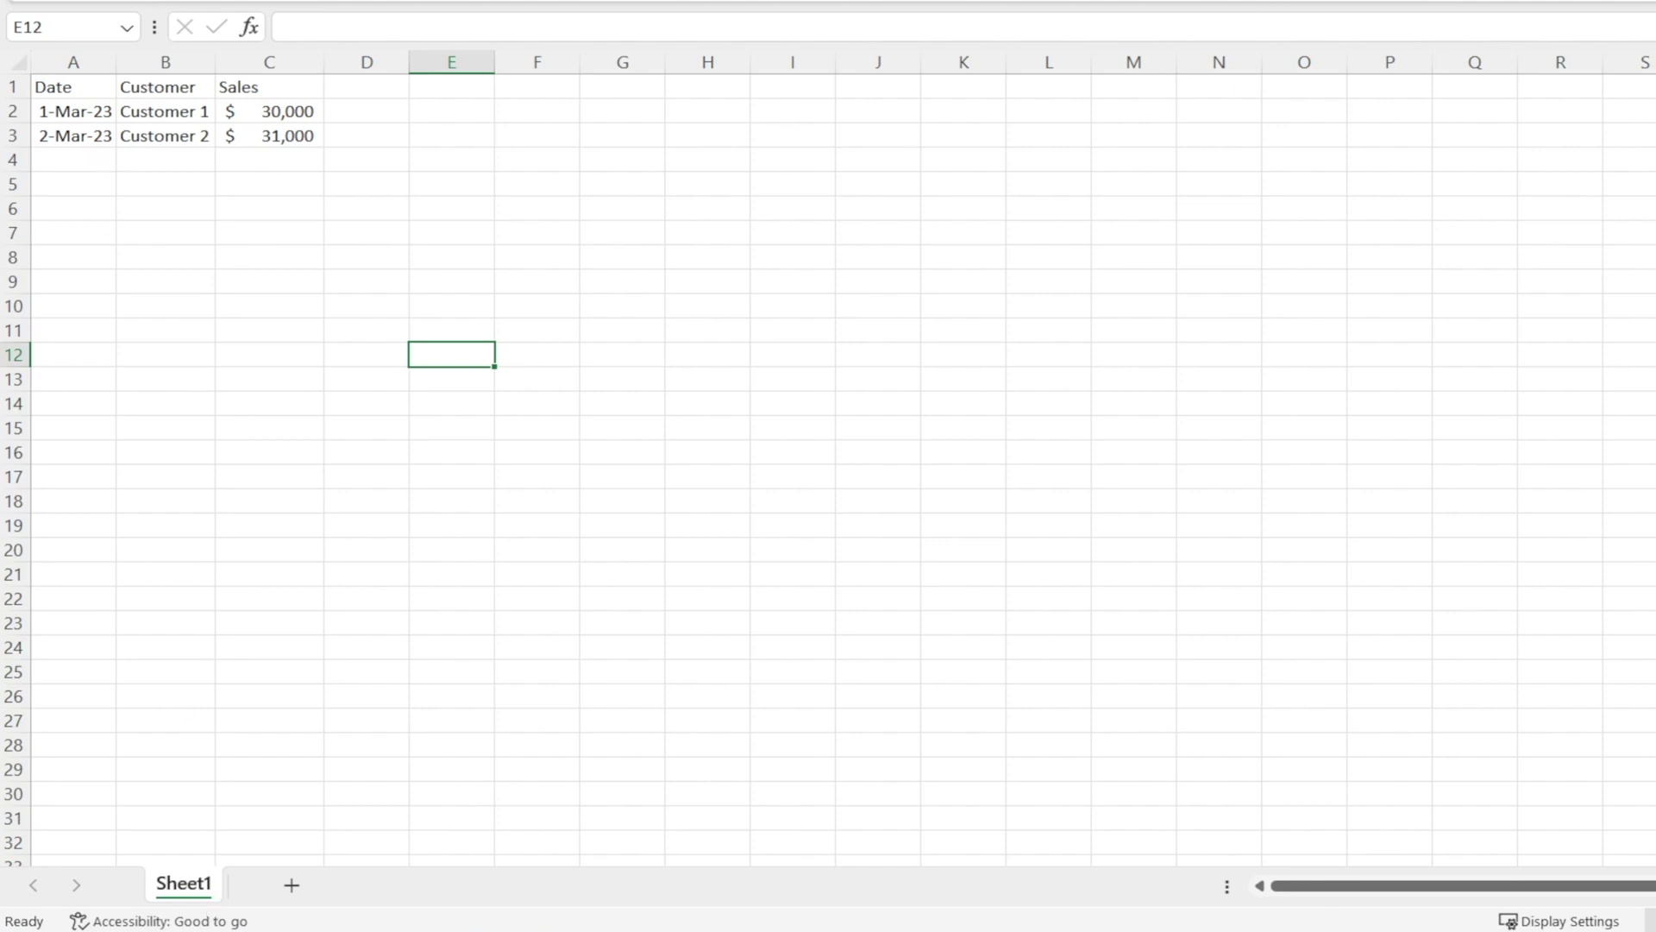
click(621, 888)
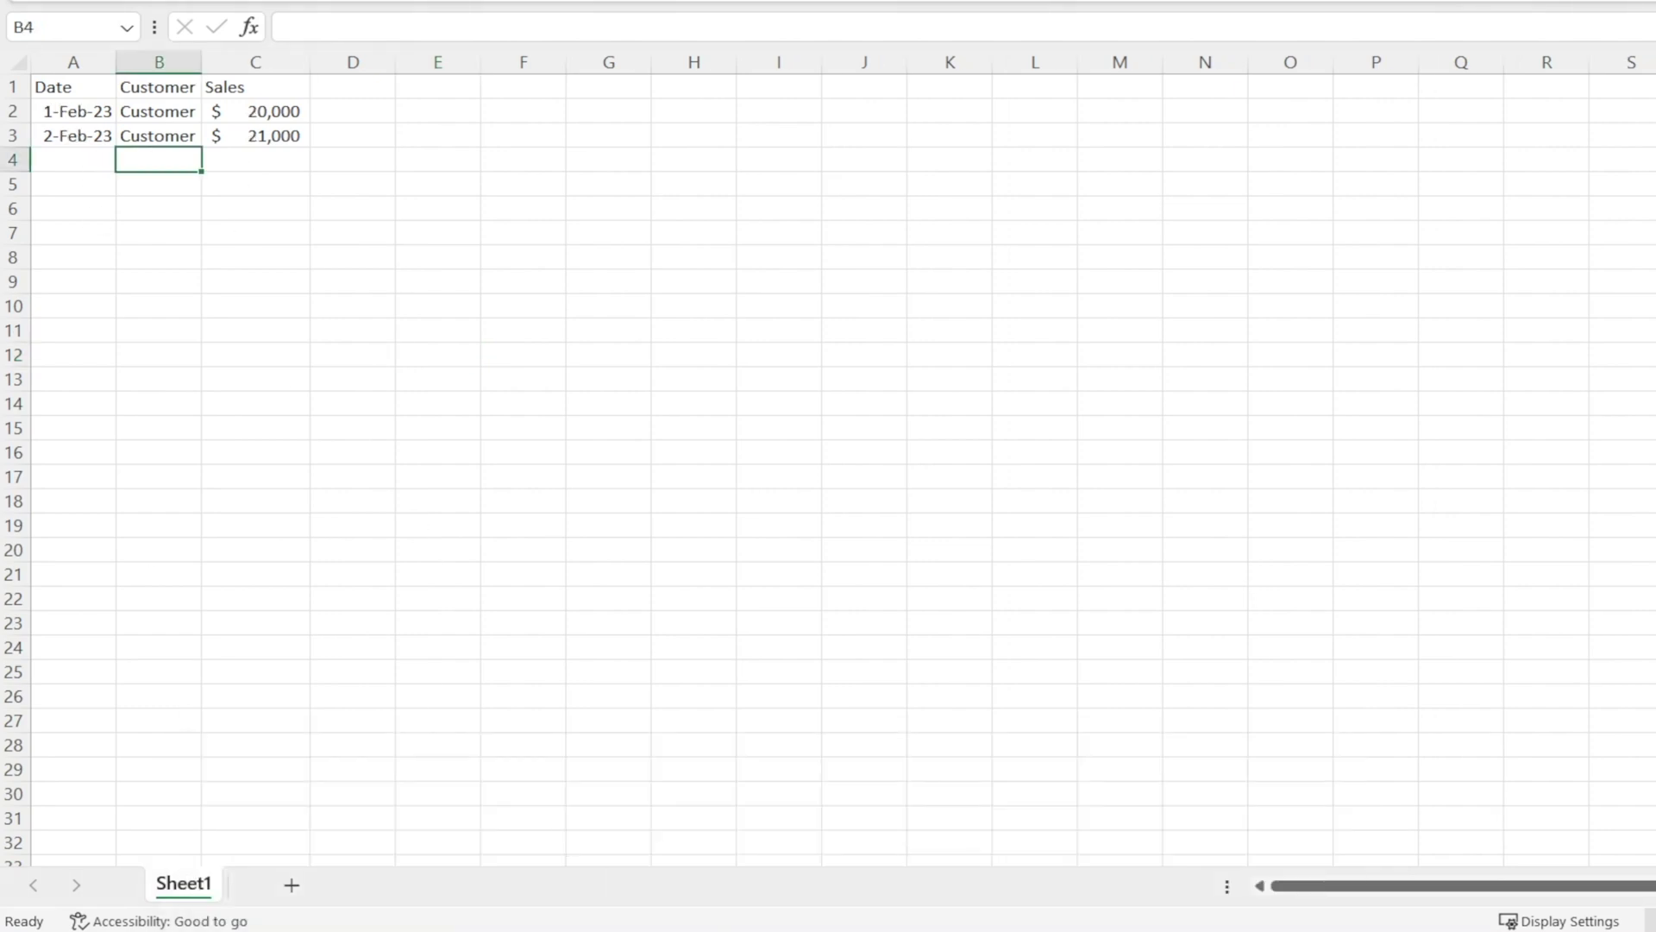
click(379, 878)
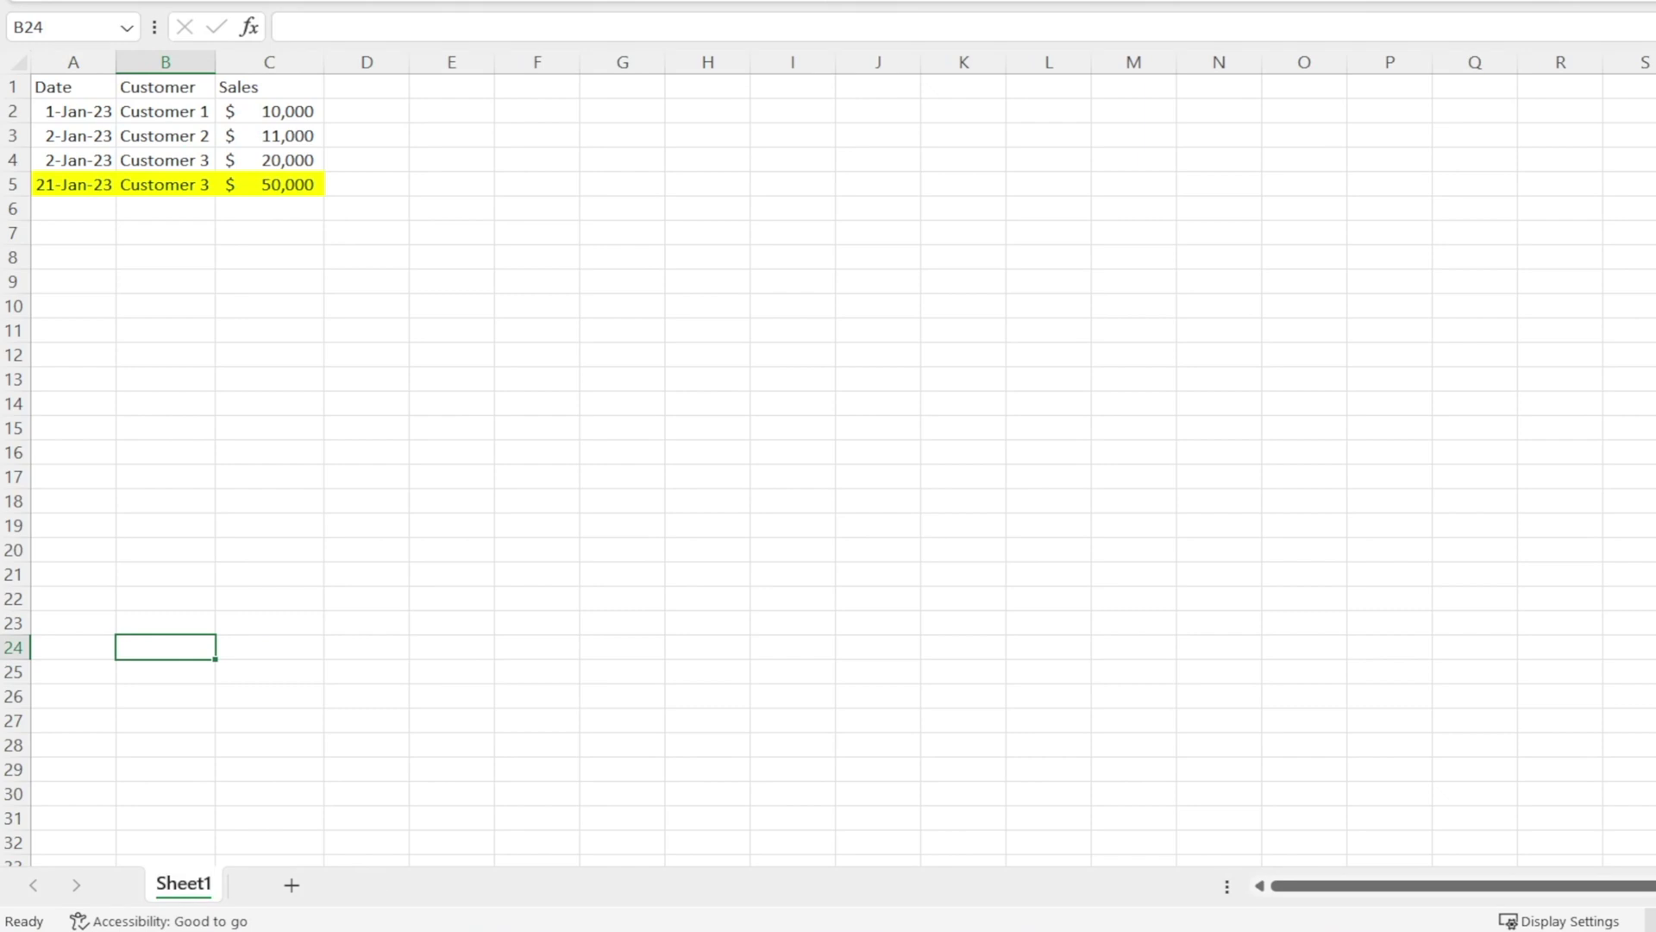
- Rename the sheet in the Apr workbook to Sheet2 and close the workbook
mouse_move(929, 900)
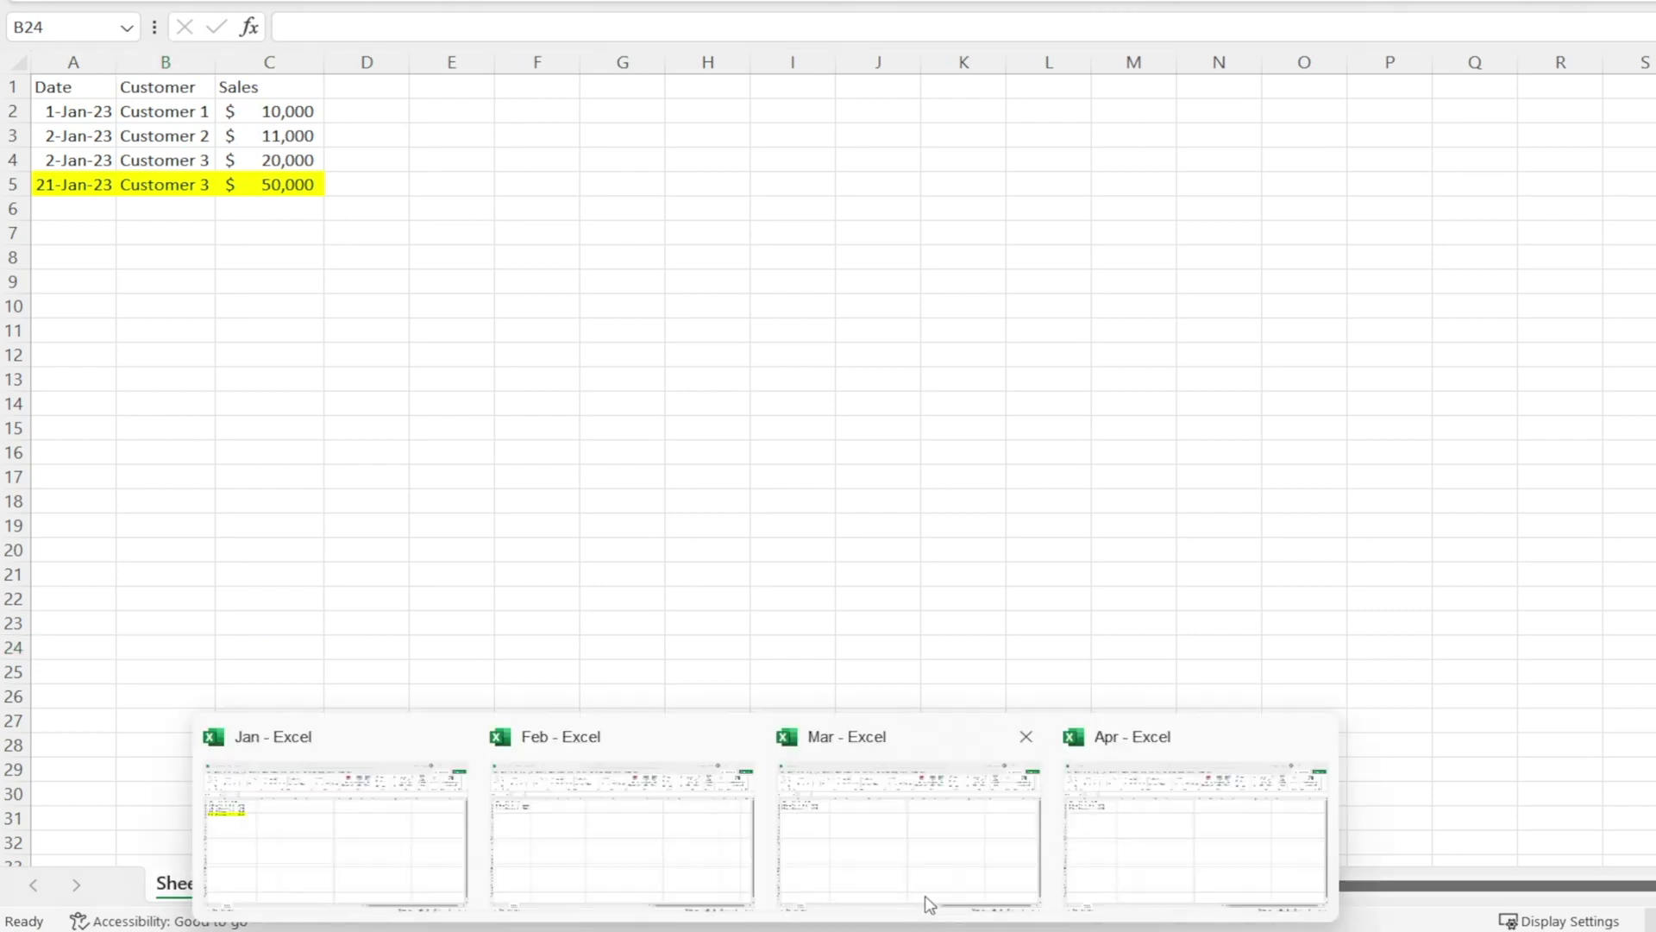
click(1106, 881)
double_click(183, 882)
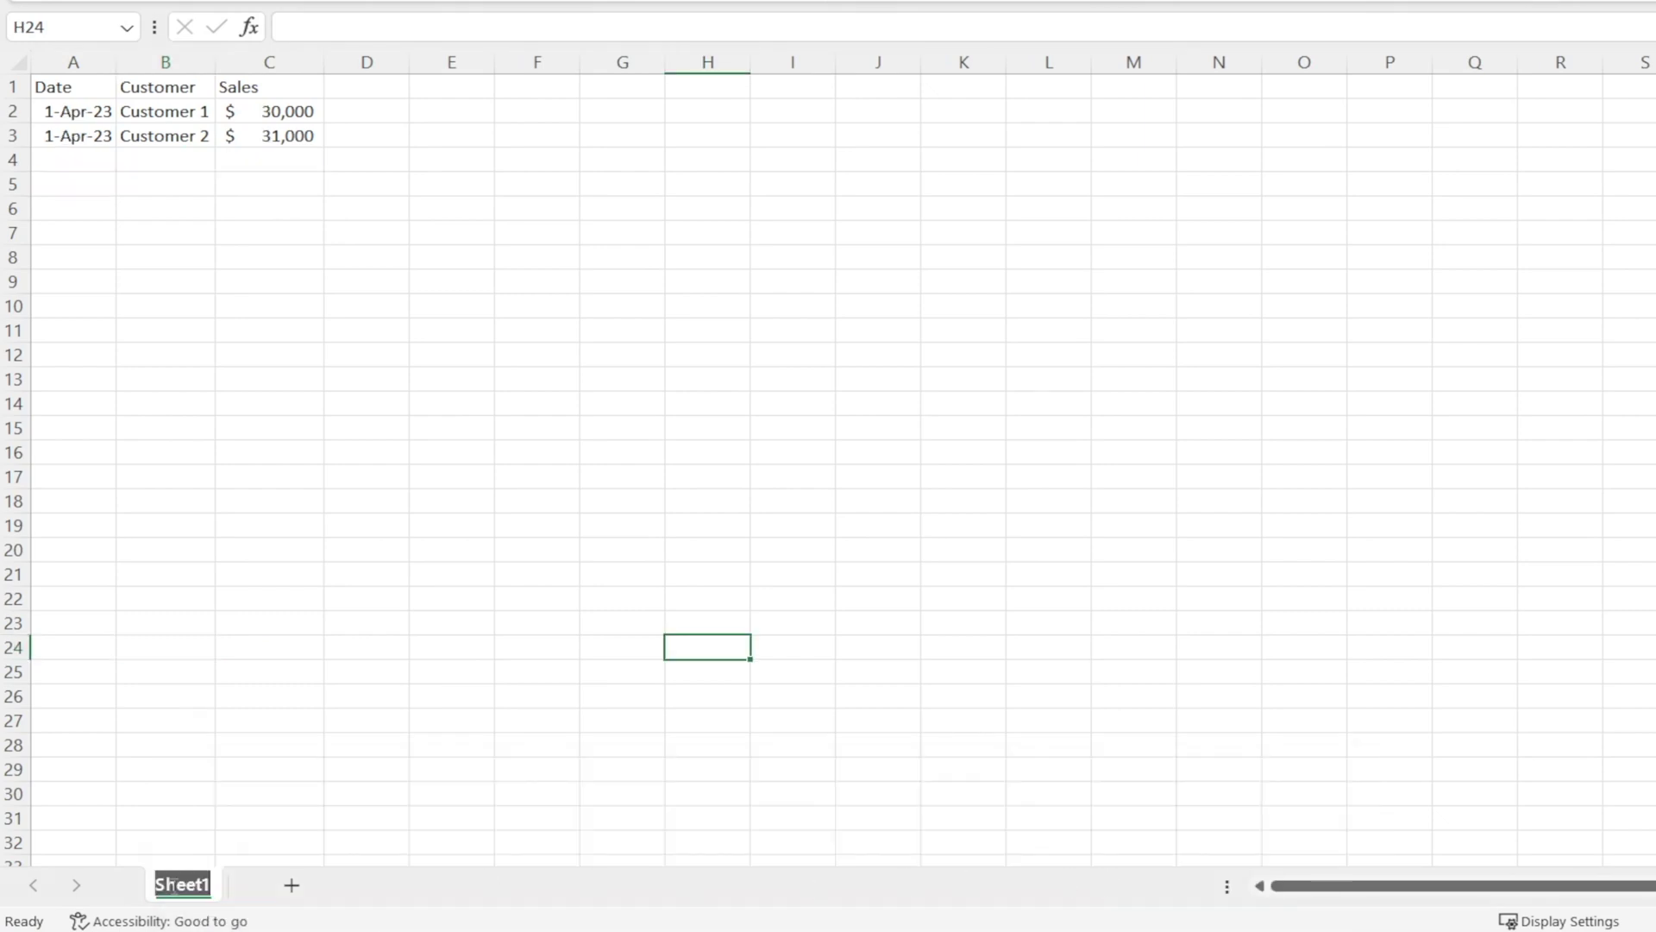
key(Return)
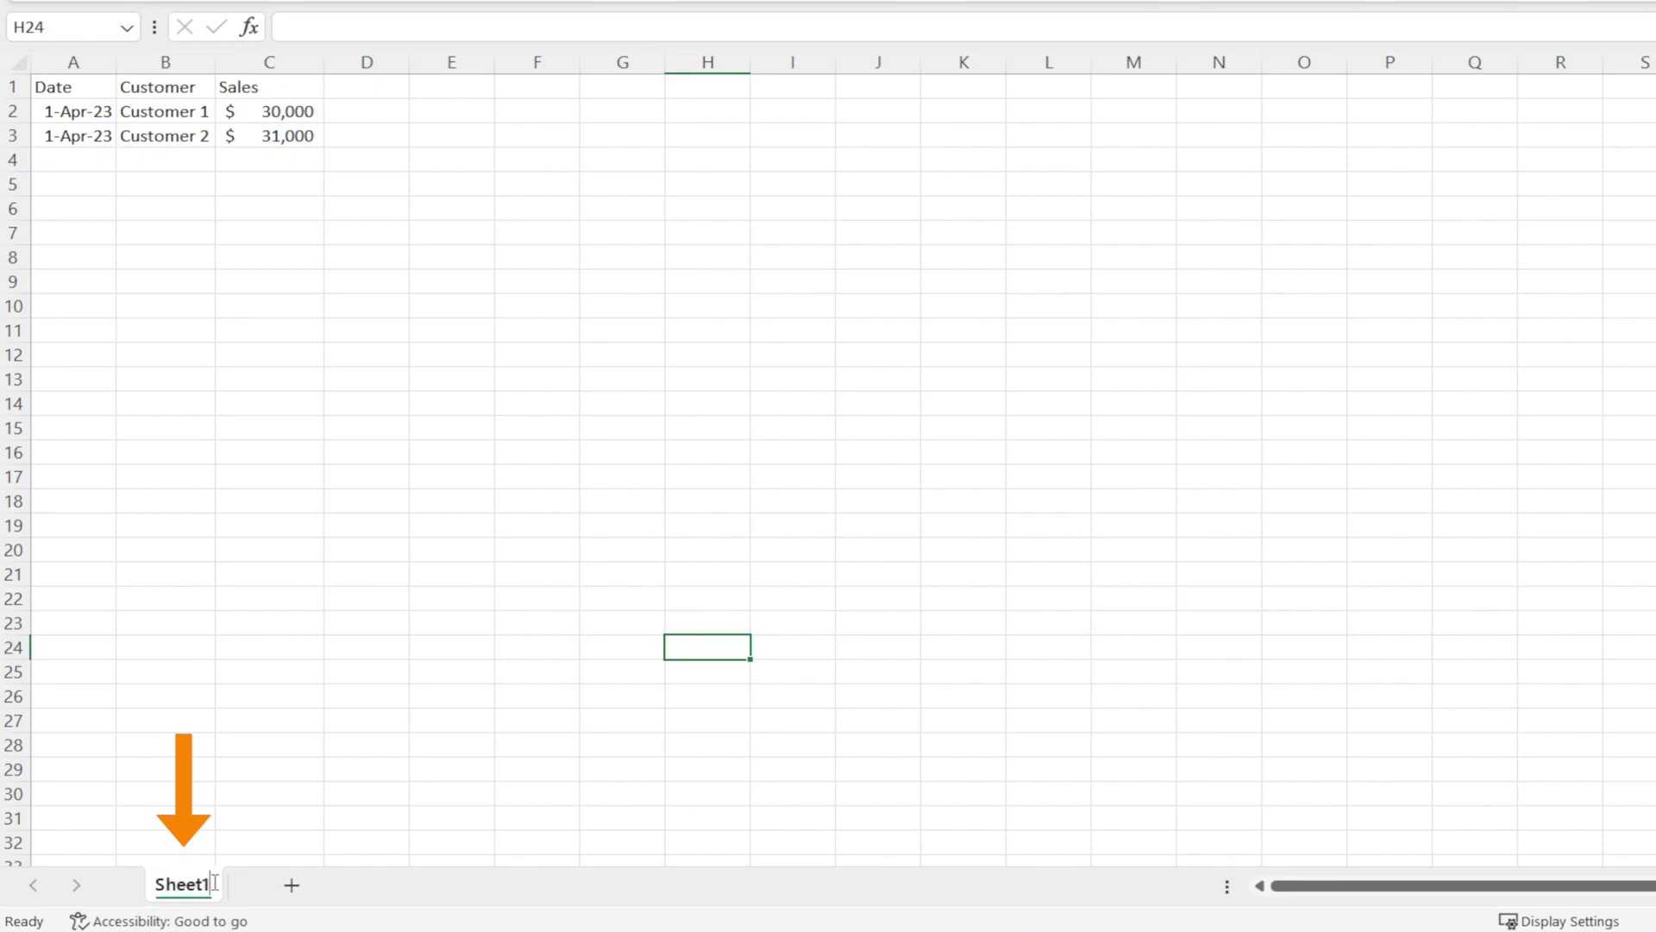
key(BackSpace)
text(2)
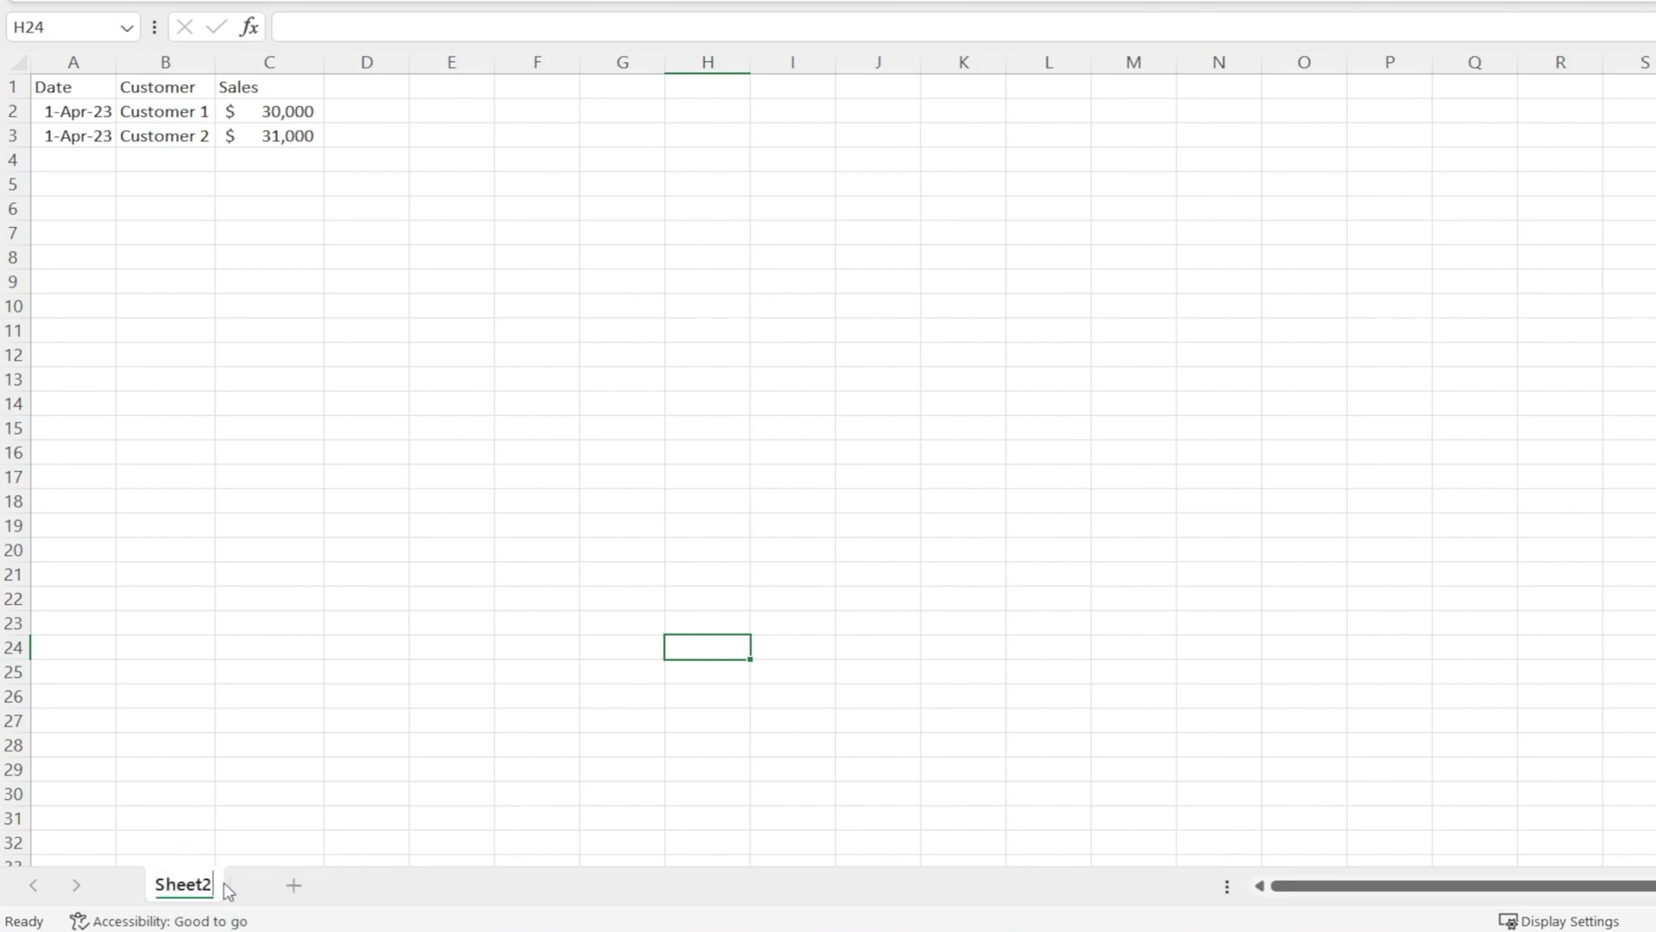
click(366, 405)
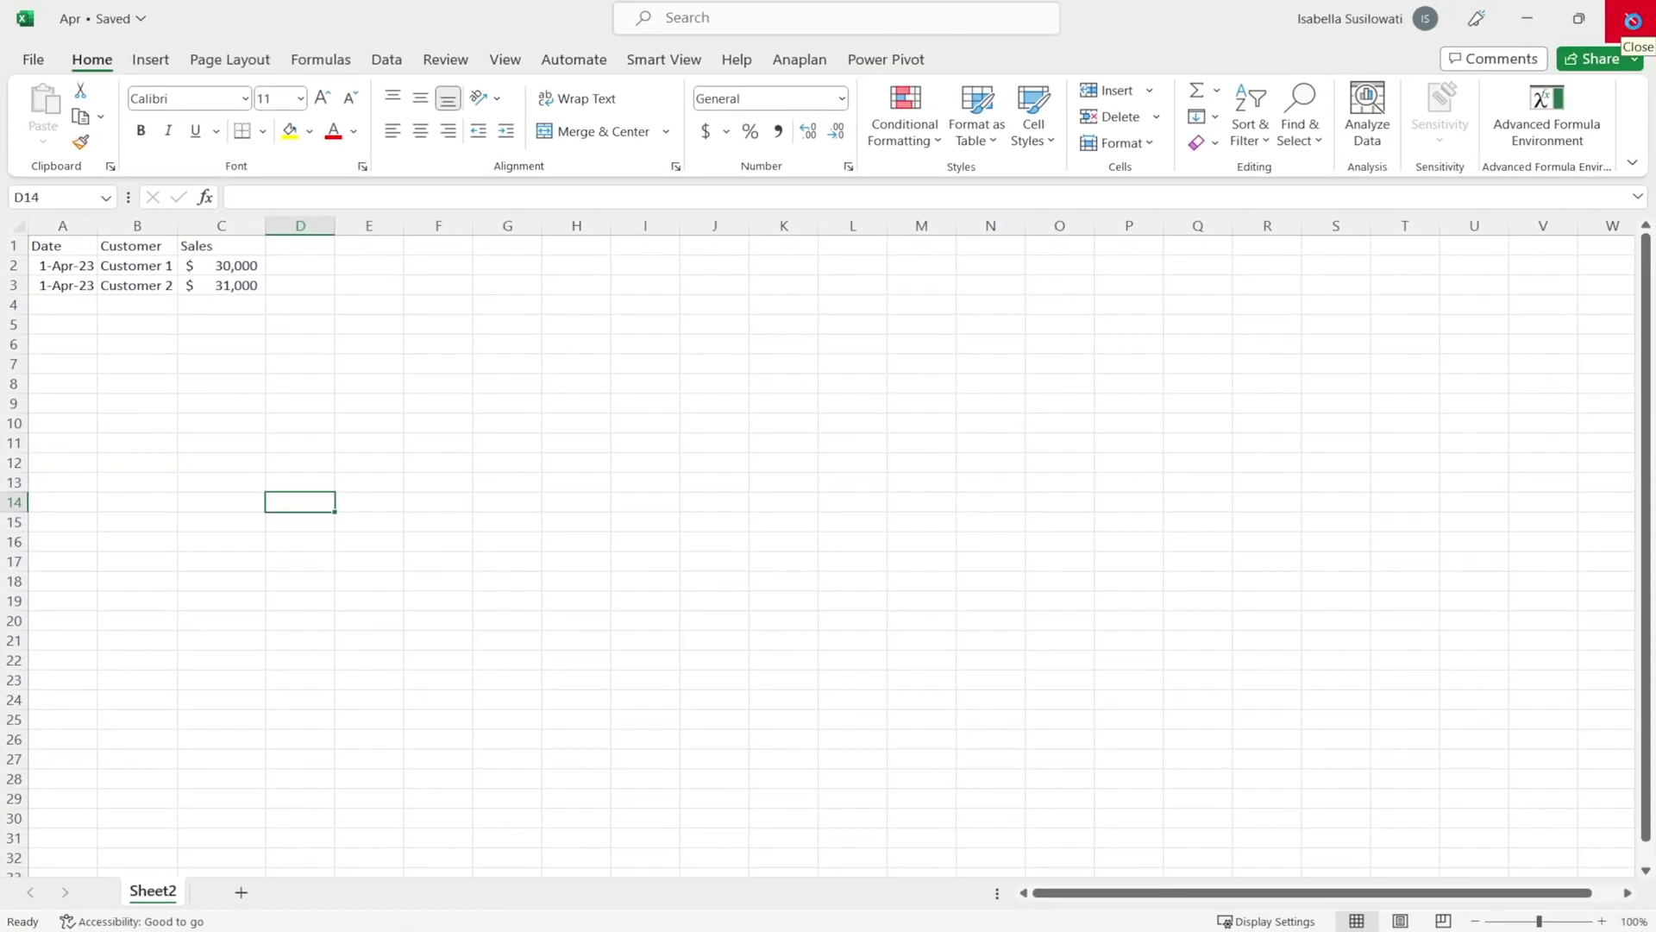
click(1632, 19)
- Refresh the data in Power BI Desktop after the sheet rename and dismiss the refresh dialog
click(621, 69)
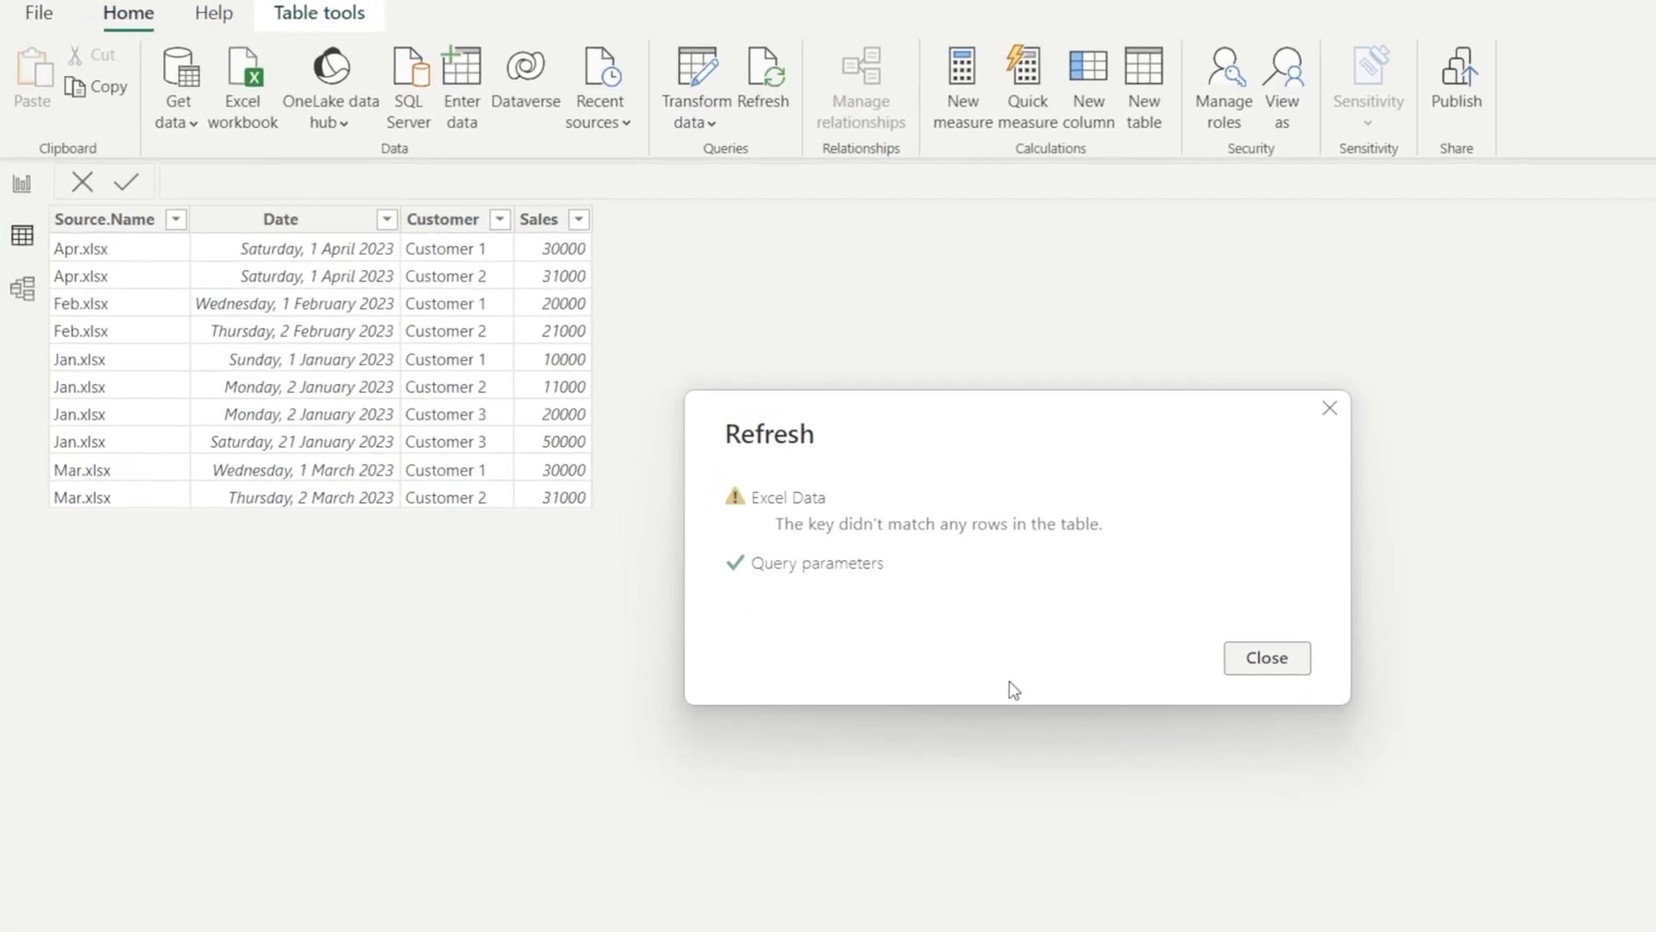
click(1296, 655)
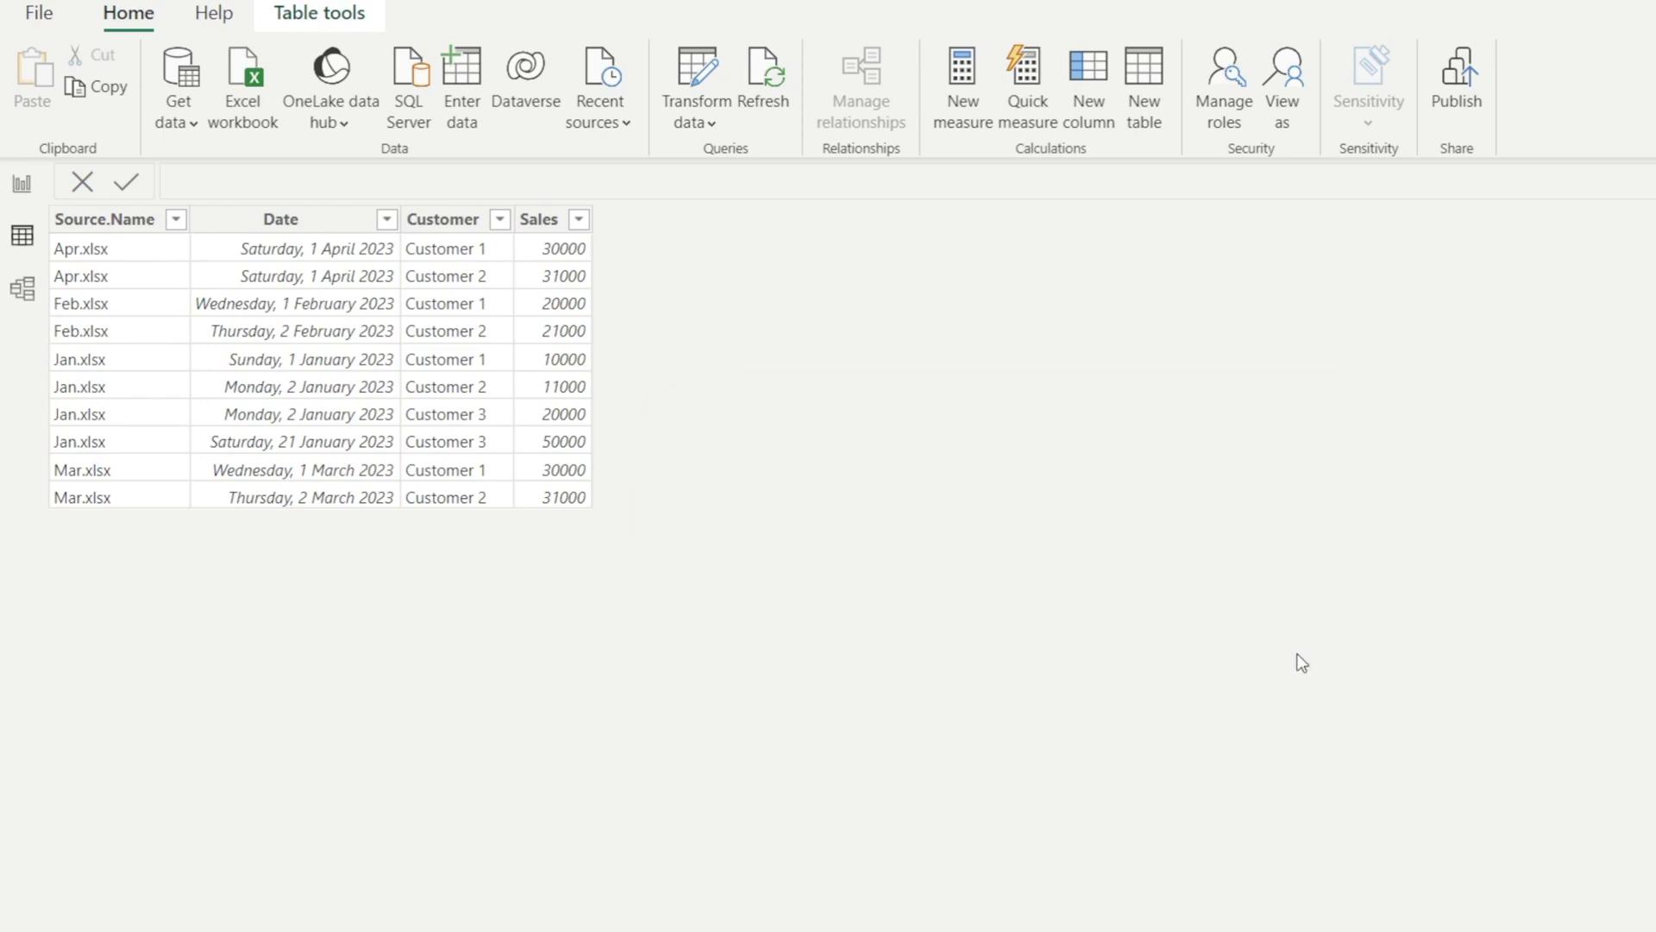
- In Power Query, change the Transform Sample File query's Navigation formula to = Source{[Kind="Sheet"]}[Data], and apply the changes
click(706, 75)
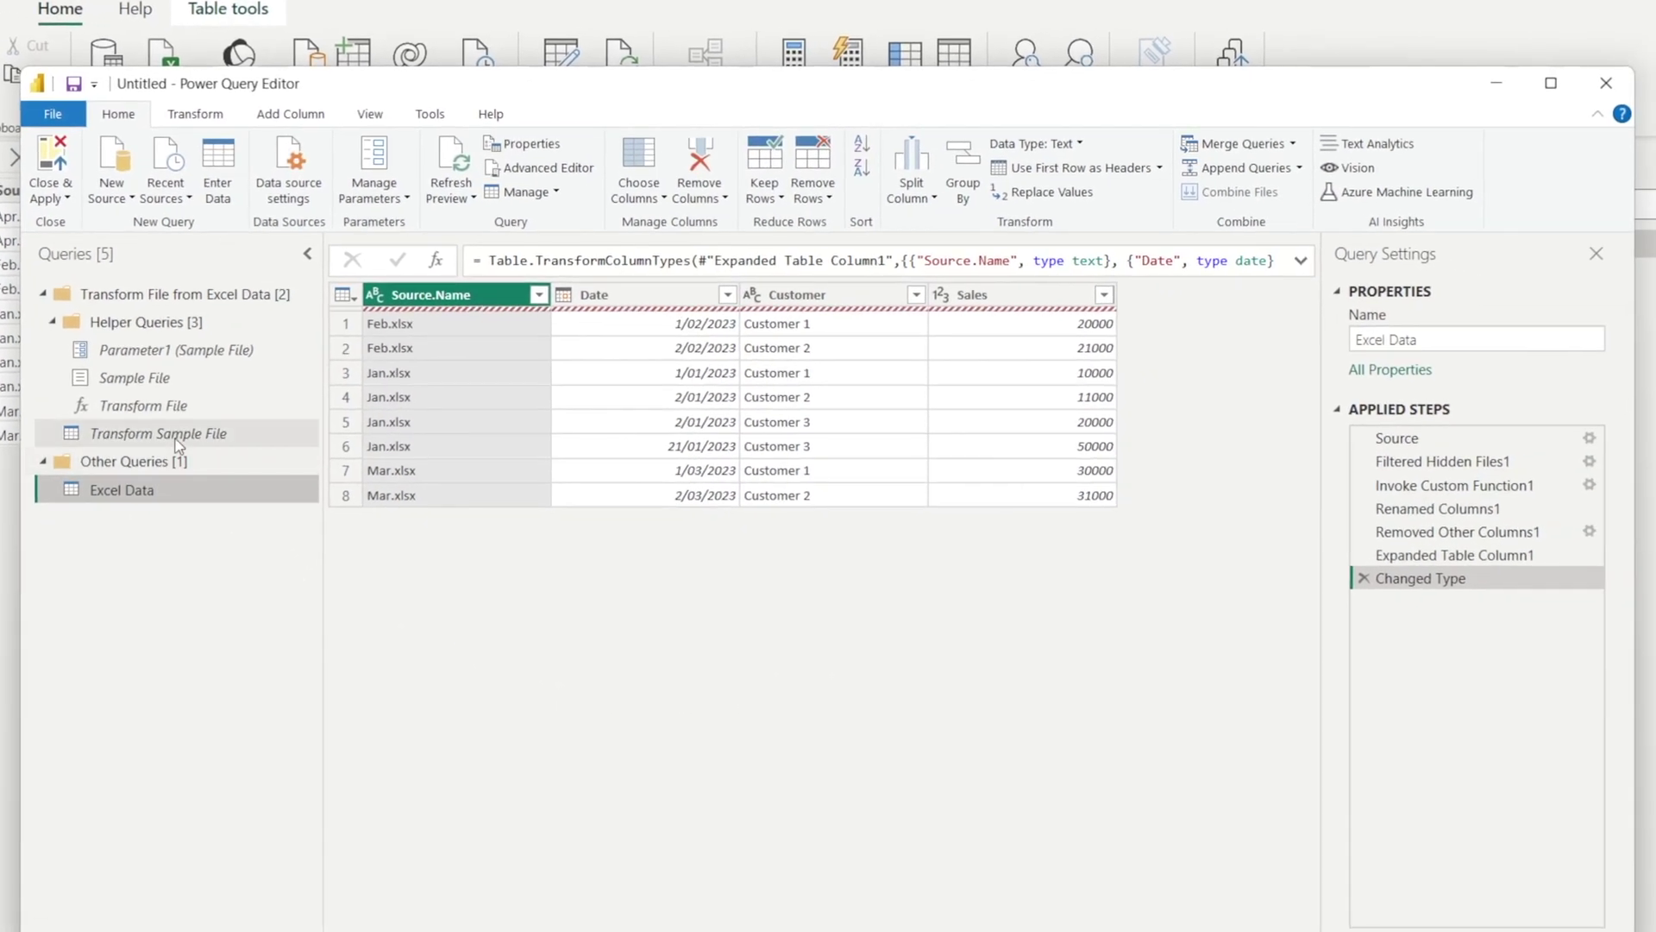
click(176, 440)
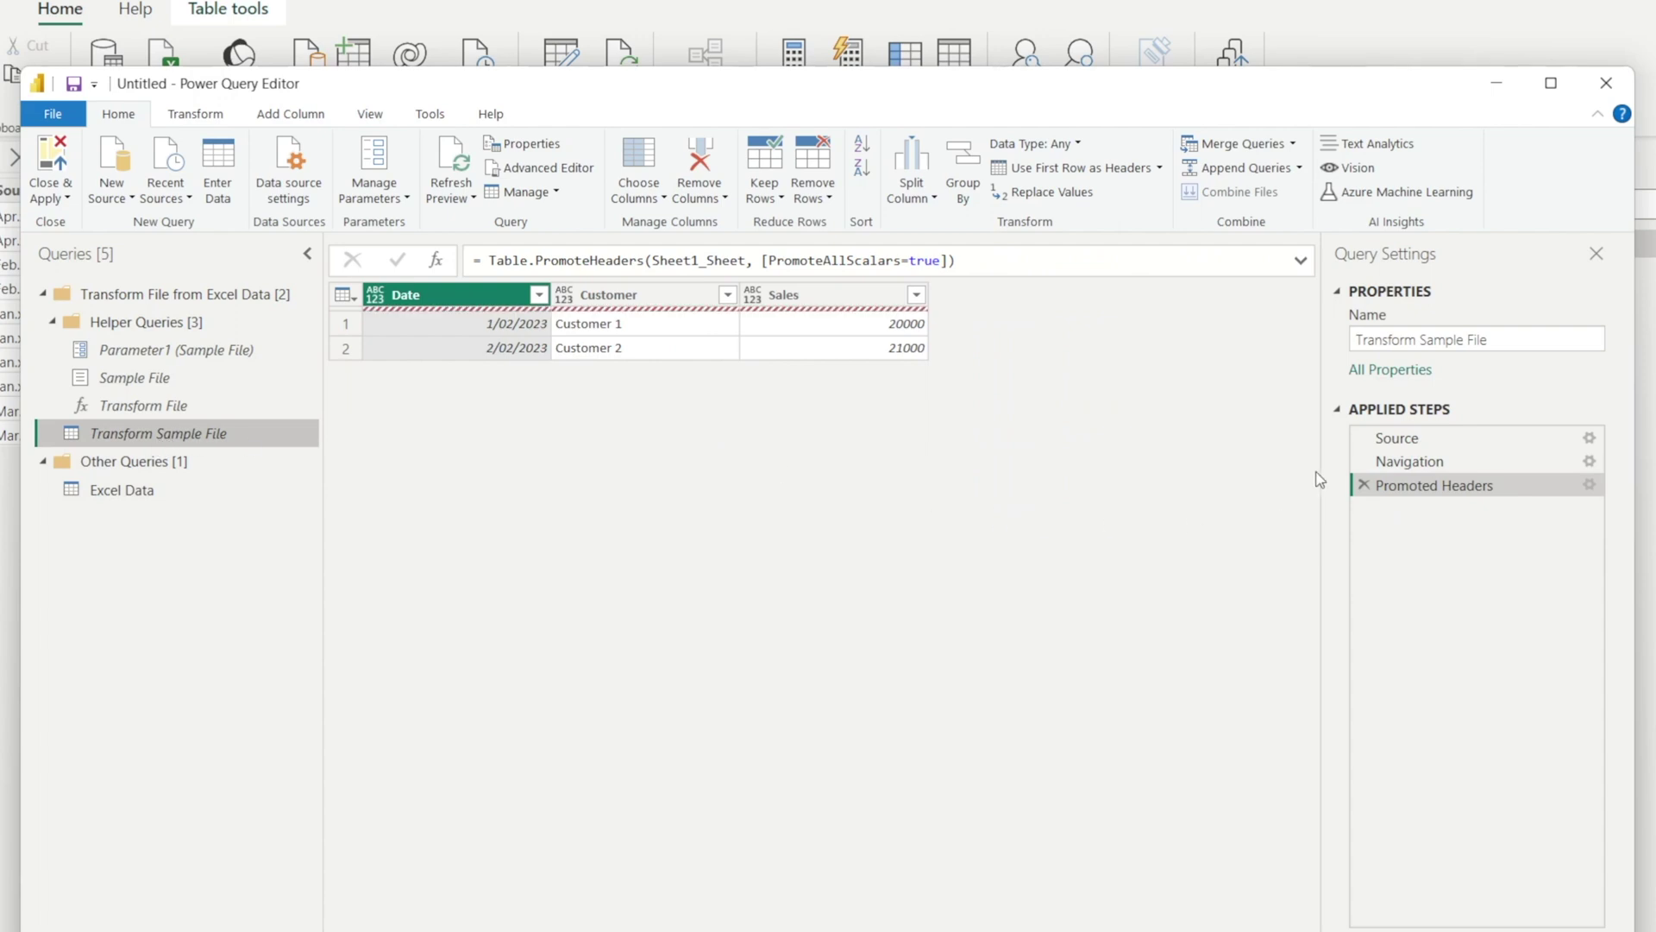
click(1427, 464)
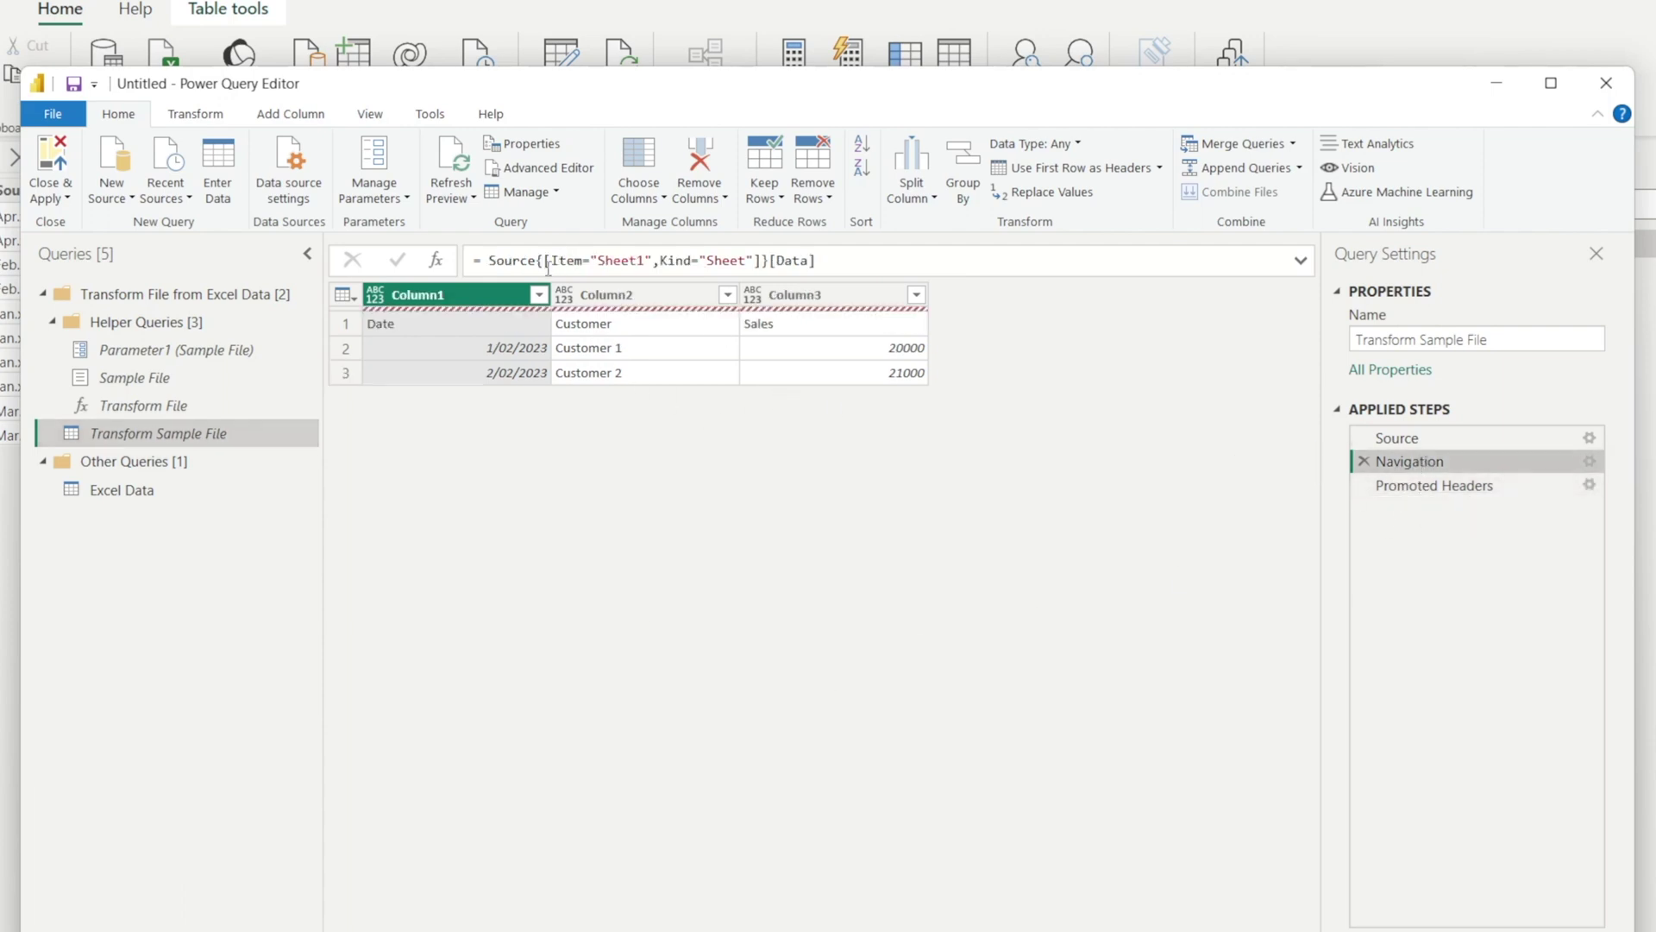
drag(545, 264, 661, 265)
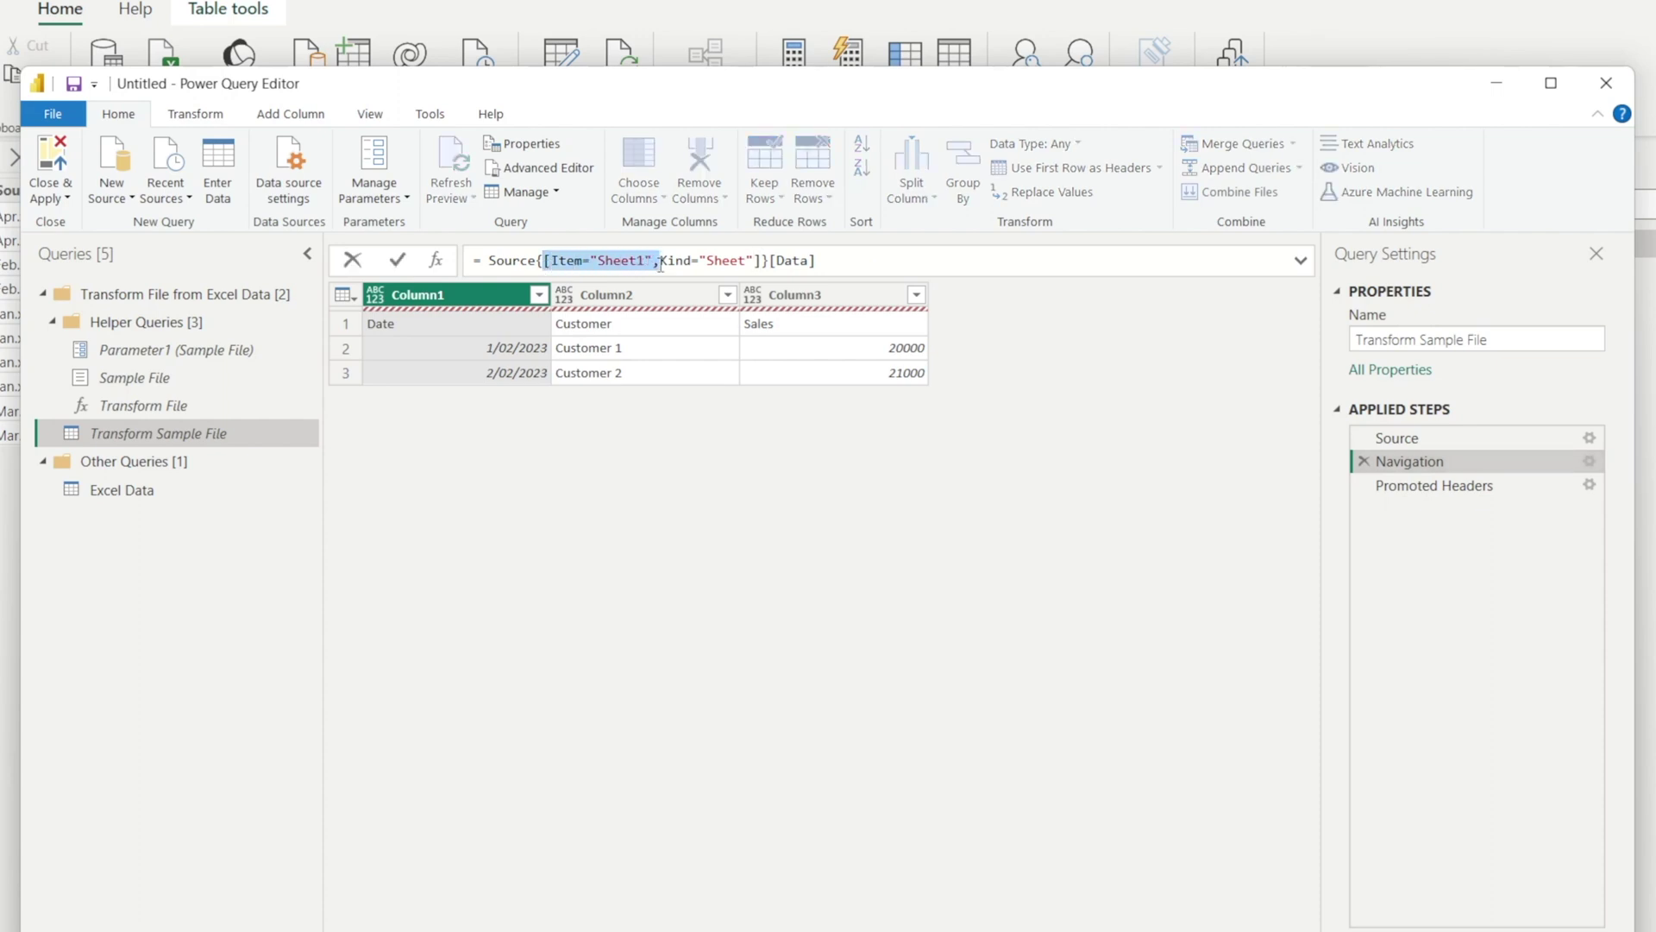
key(Delete)
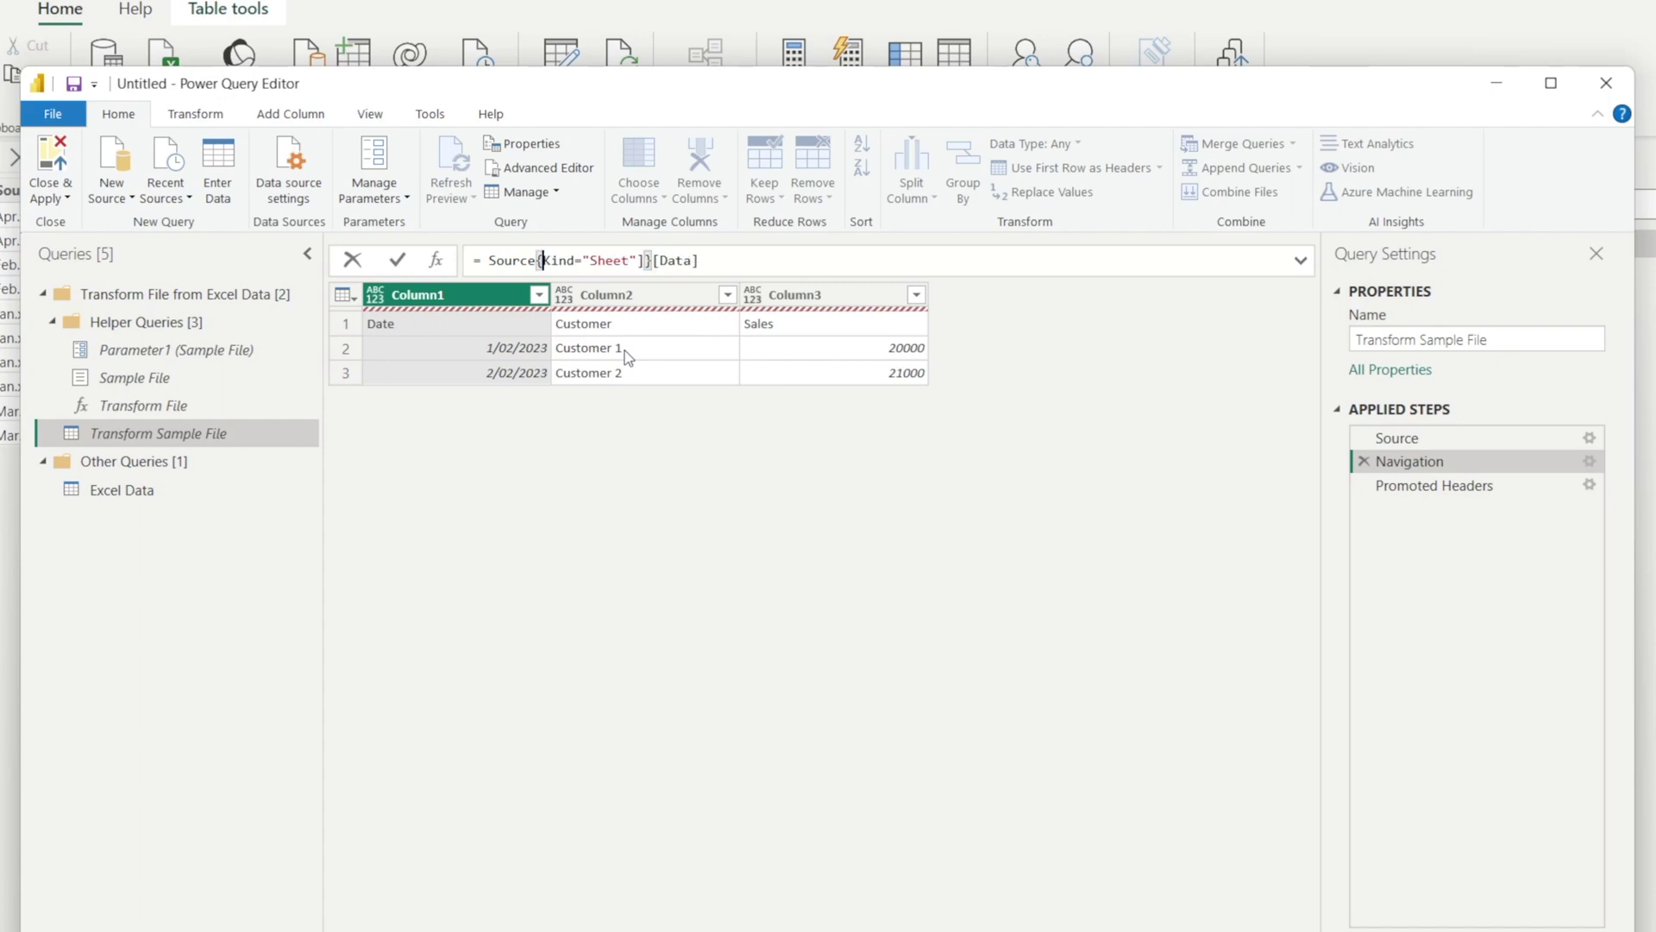
click(393, 264)
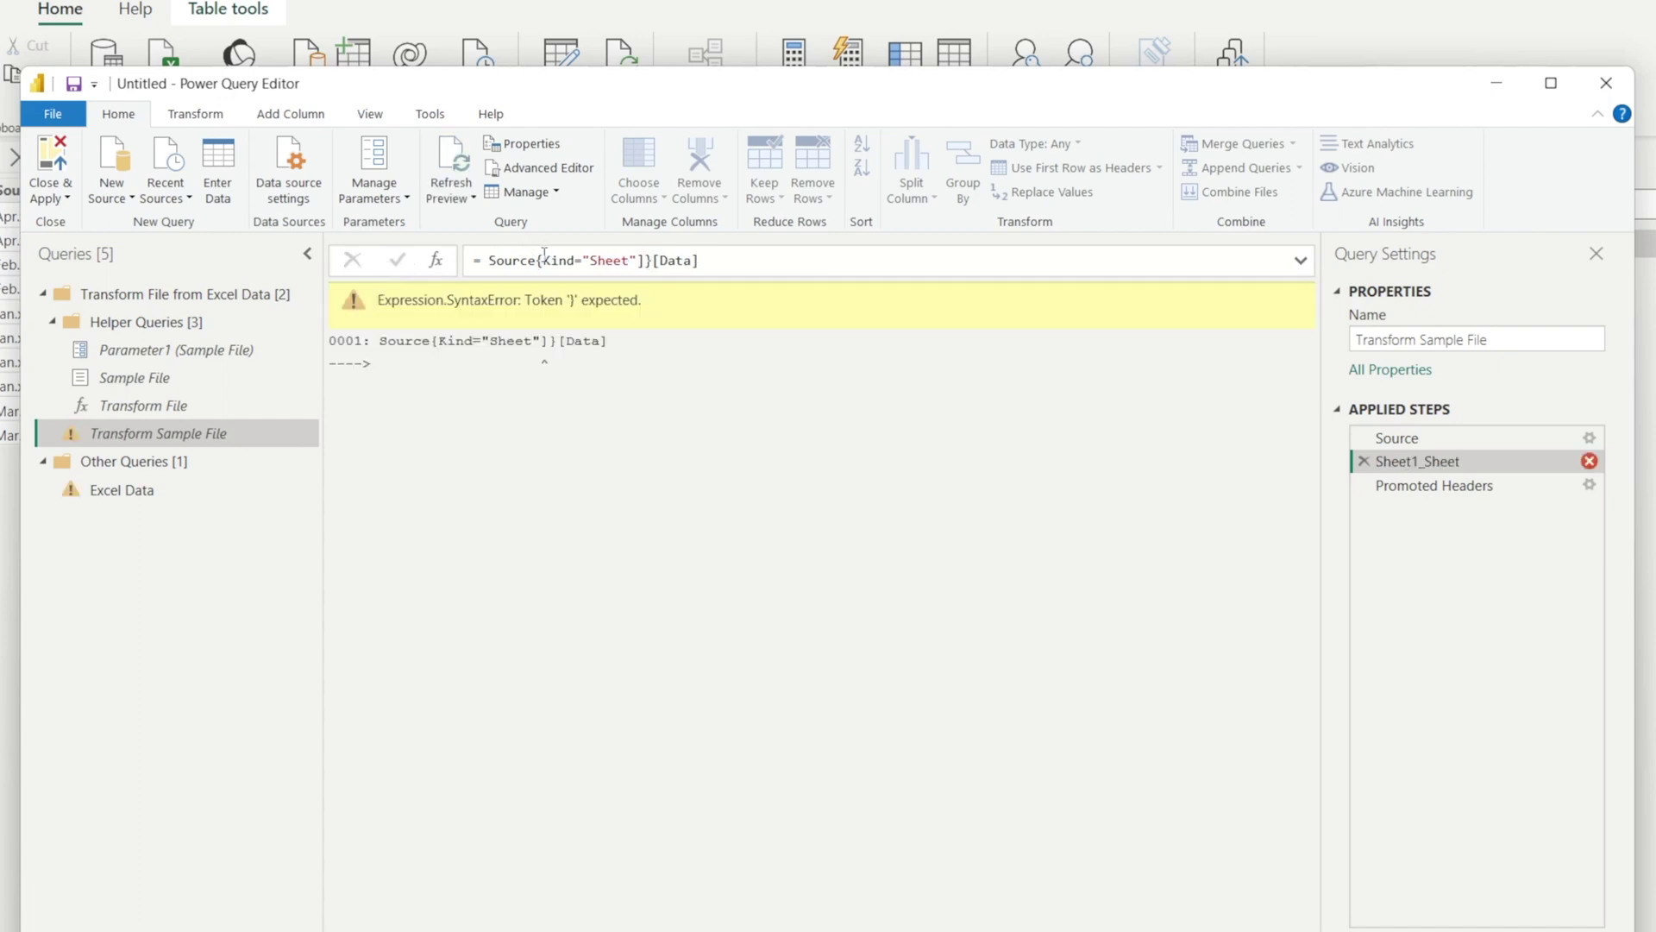
click(543, 260)
text([)
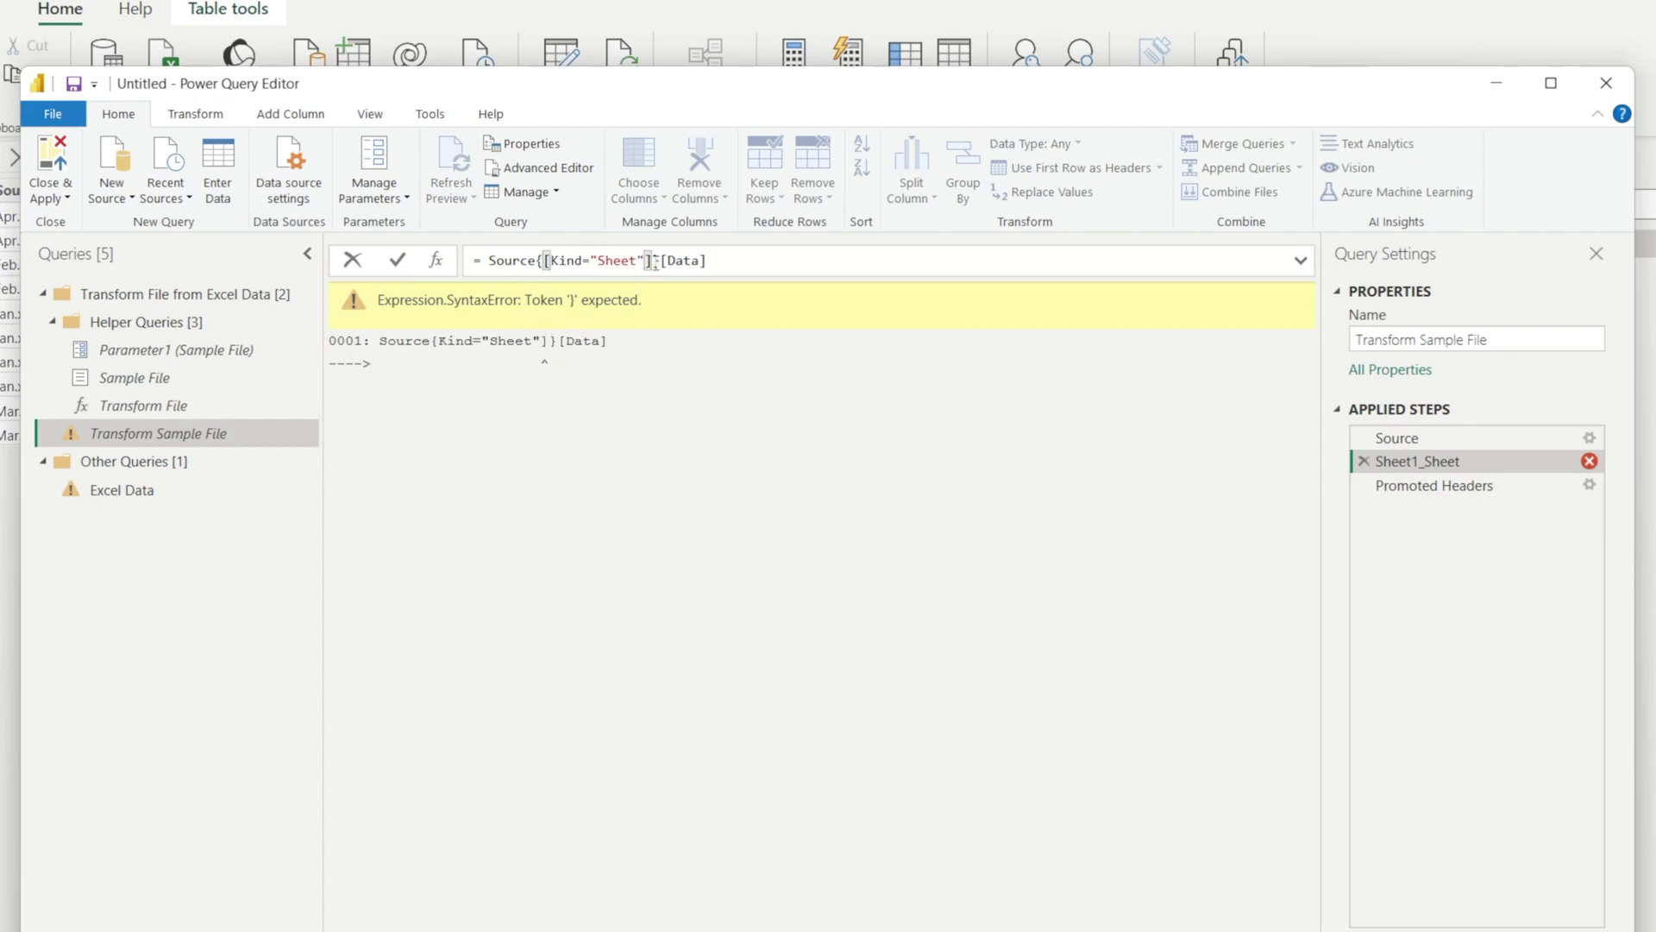
click(47, 161)
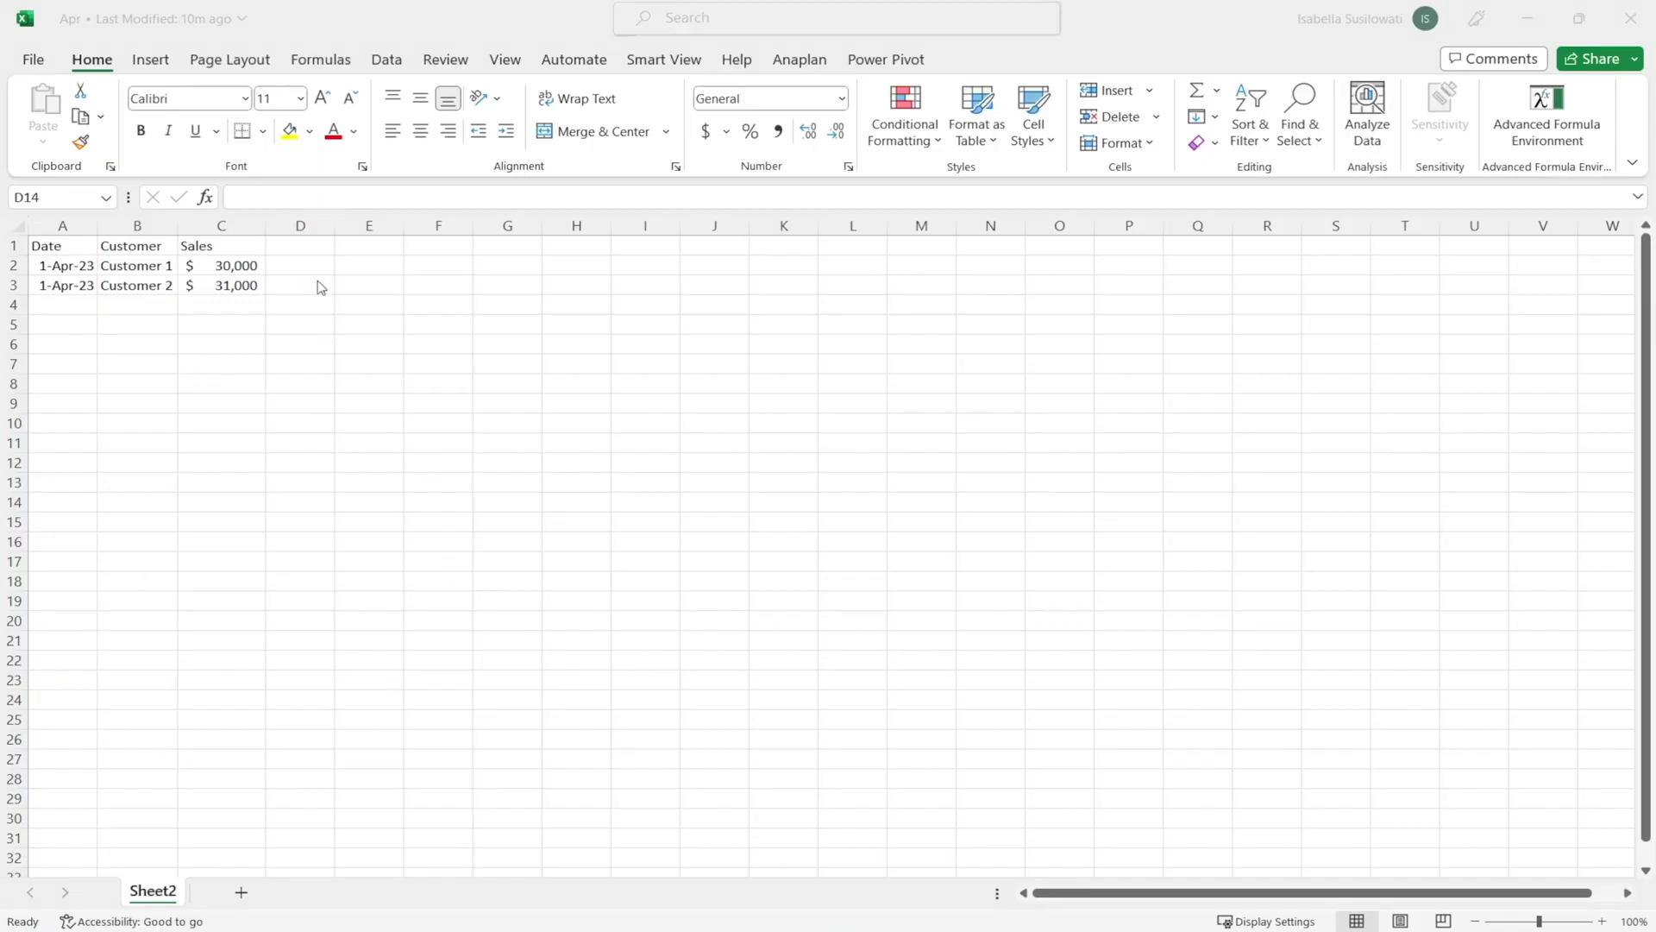
- In the Apr workbook in Excel, add an NPS column in D1 with the value 70 in D2 and D3
click(315, 252)
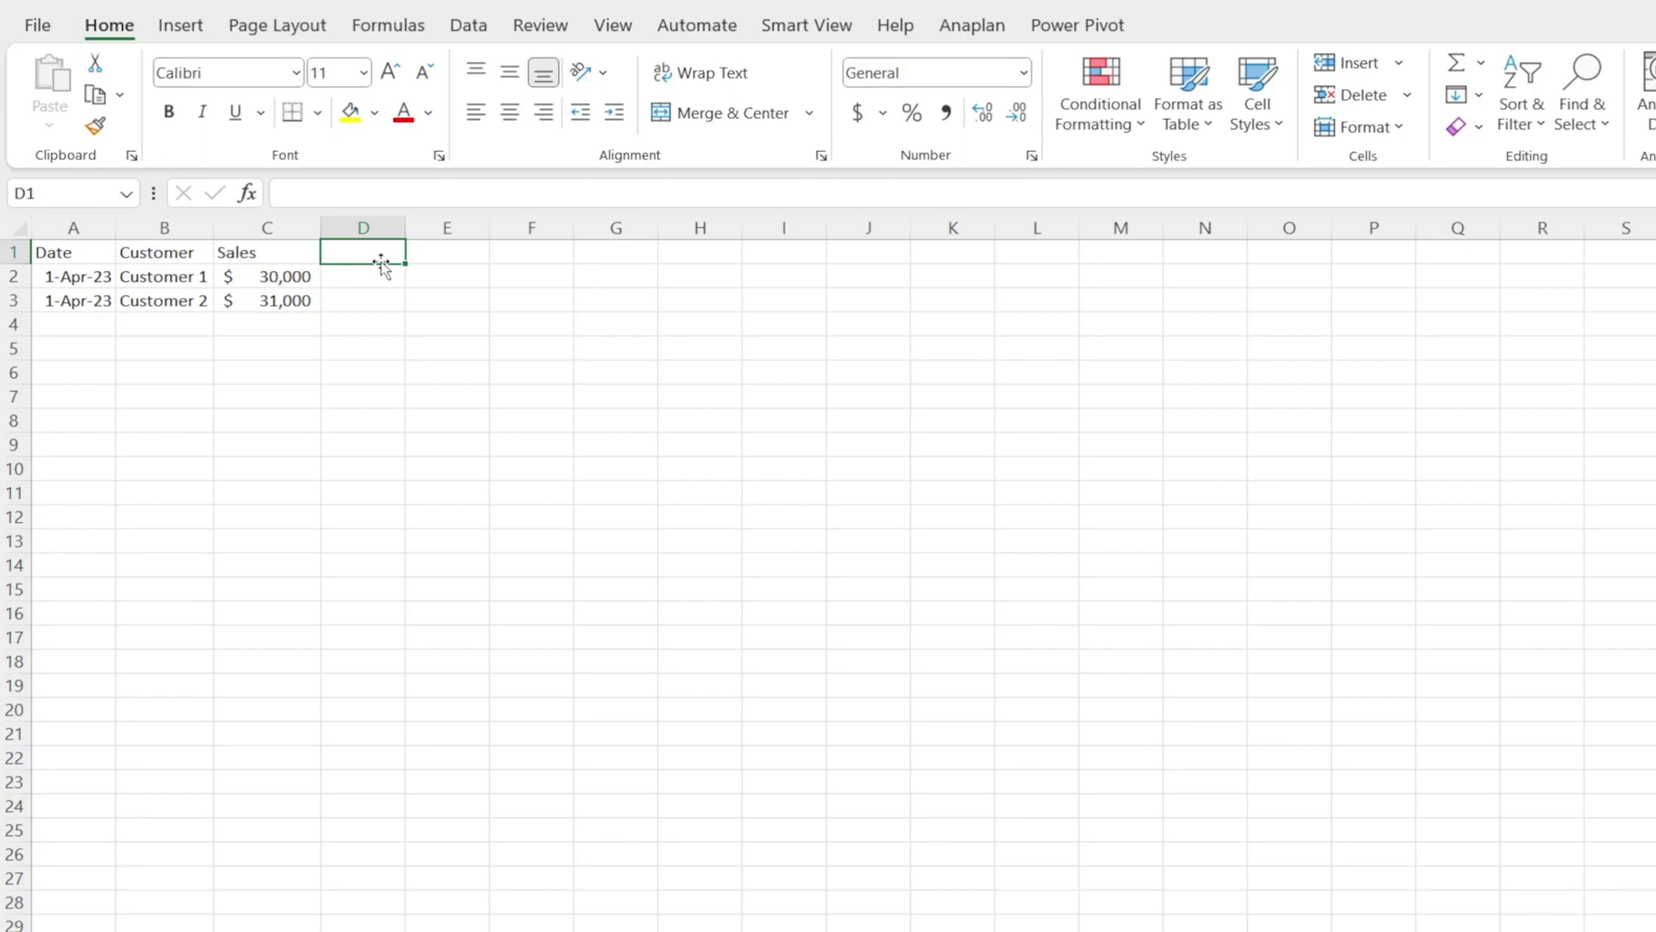
text(NPS)
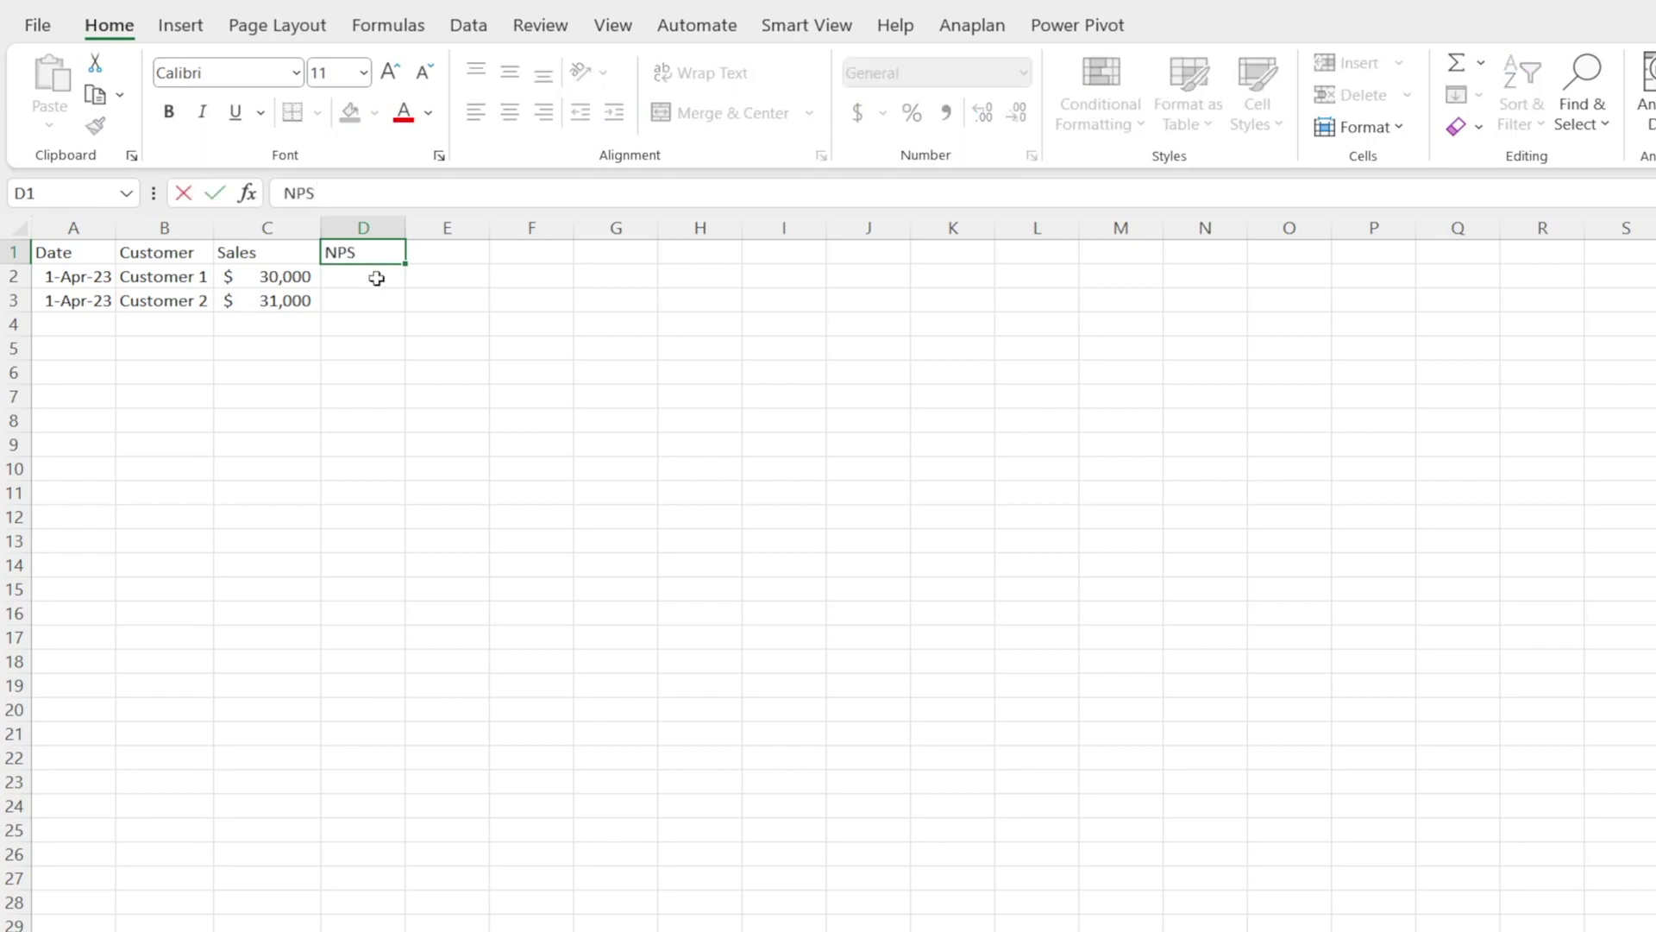
click(377, 278)
text(70)
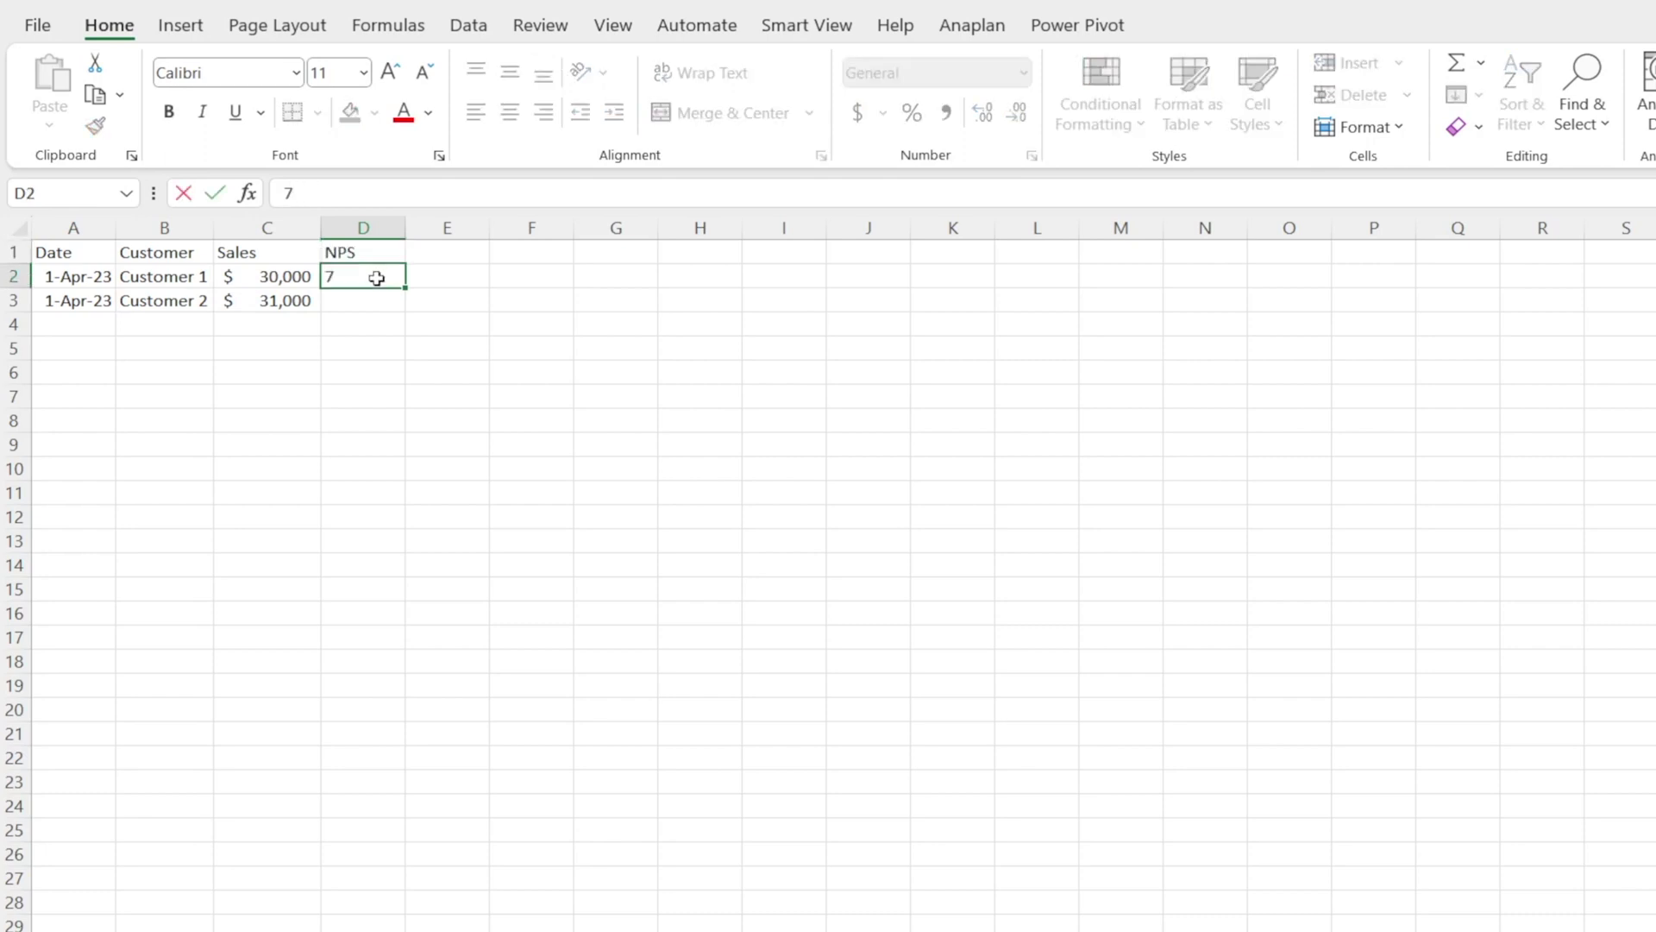
key(Return)
key(Up)
key(ctrl+c)
key(Down)
key(ctrl+v)
- Save and close the Apr workbook, and refresh the data in Power BI Desktop to load the NPS column
drag(420, 536, 415, 552)
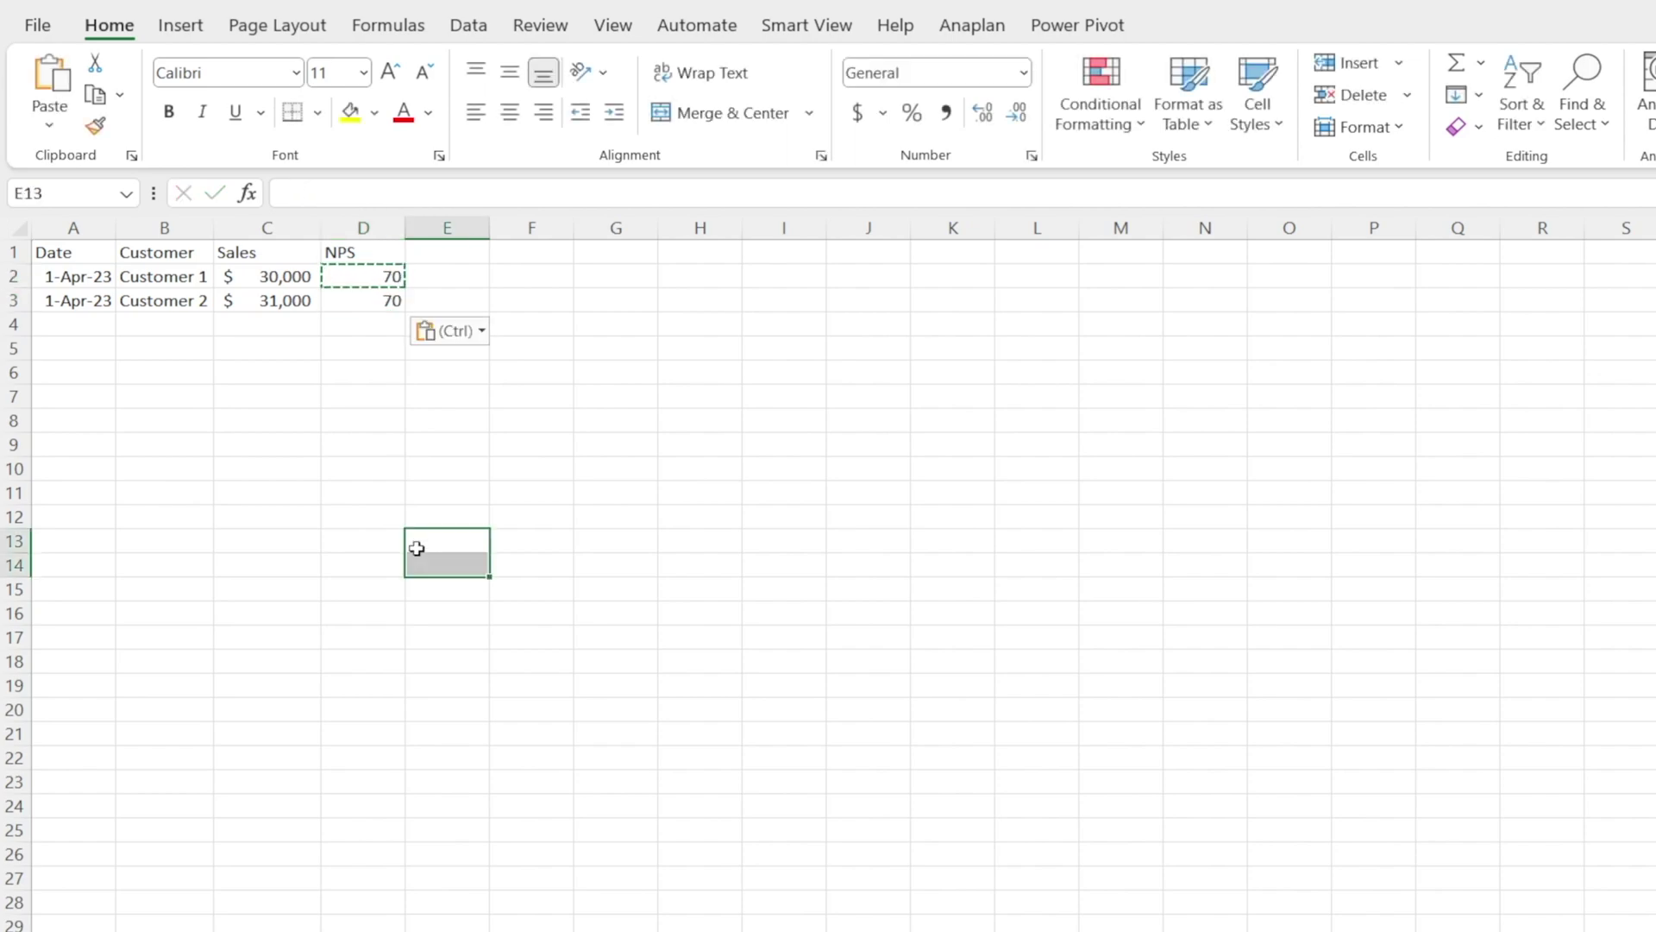
click(338, 442)
key(ctrl+s)
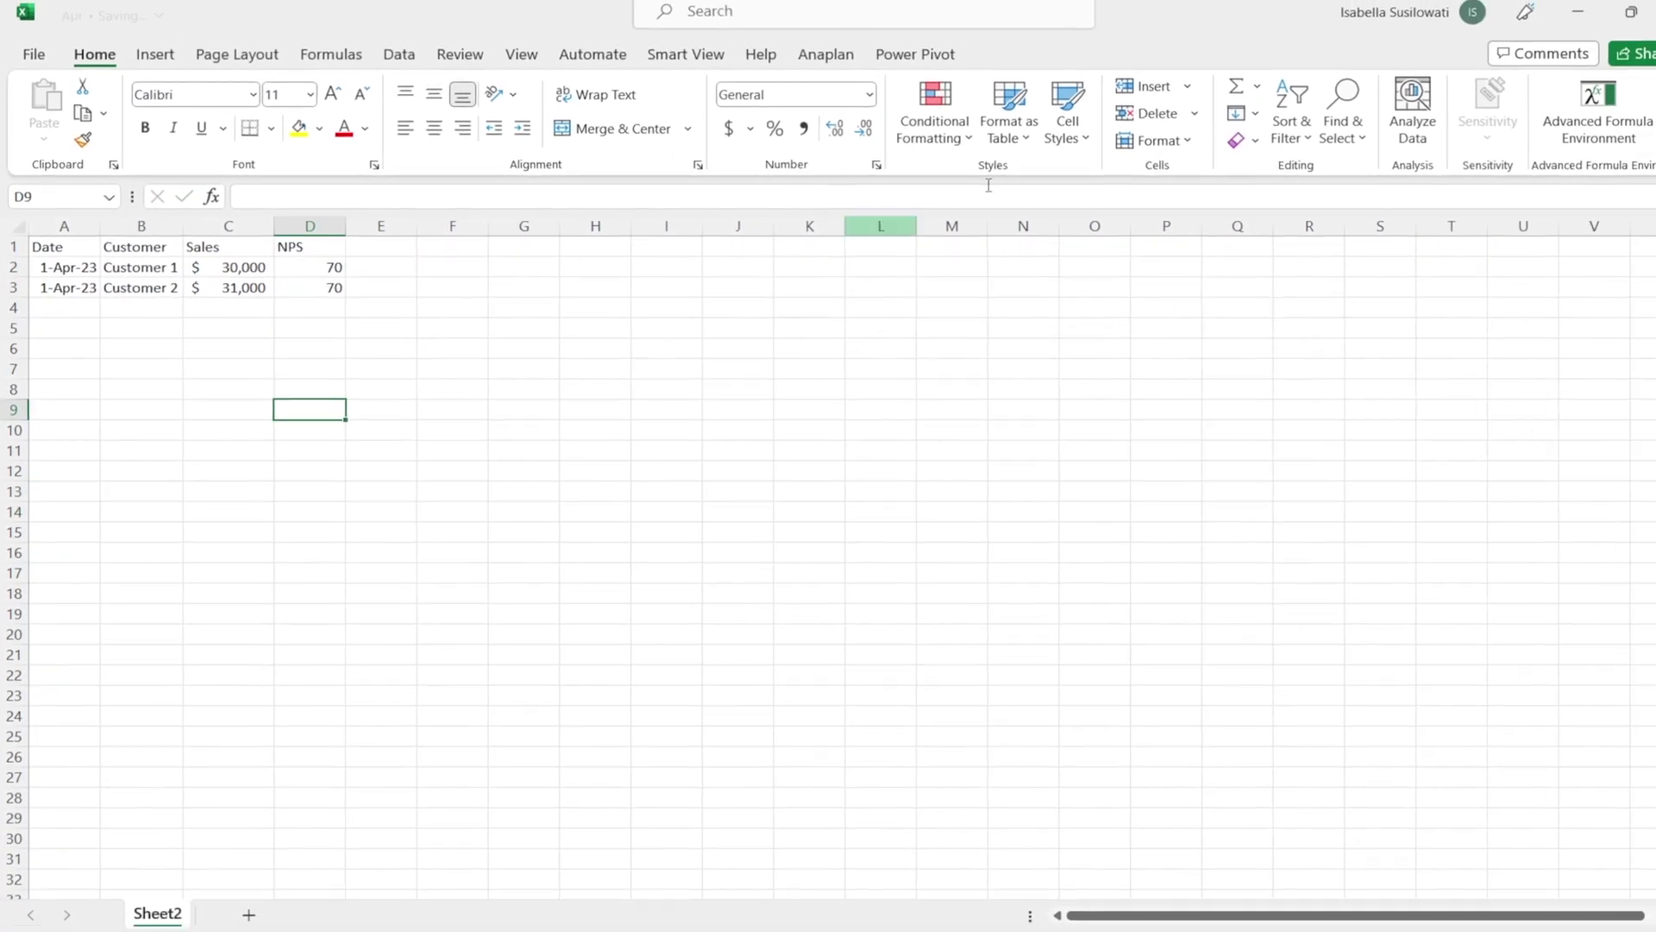
click(1629, 19)
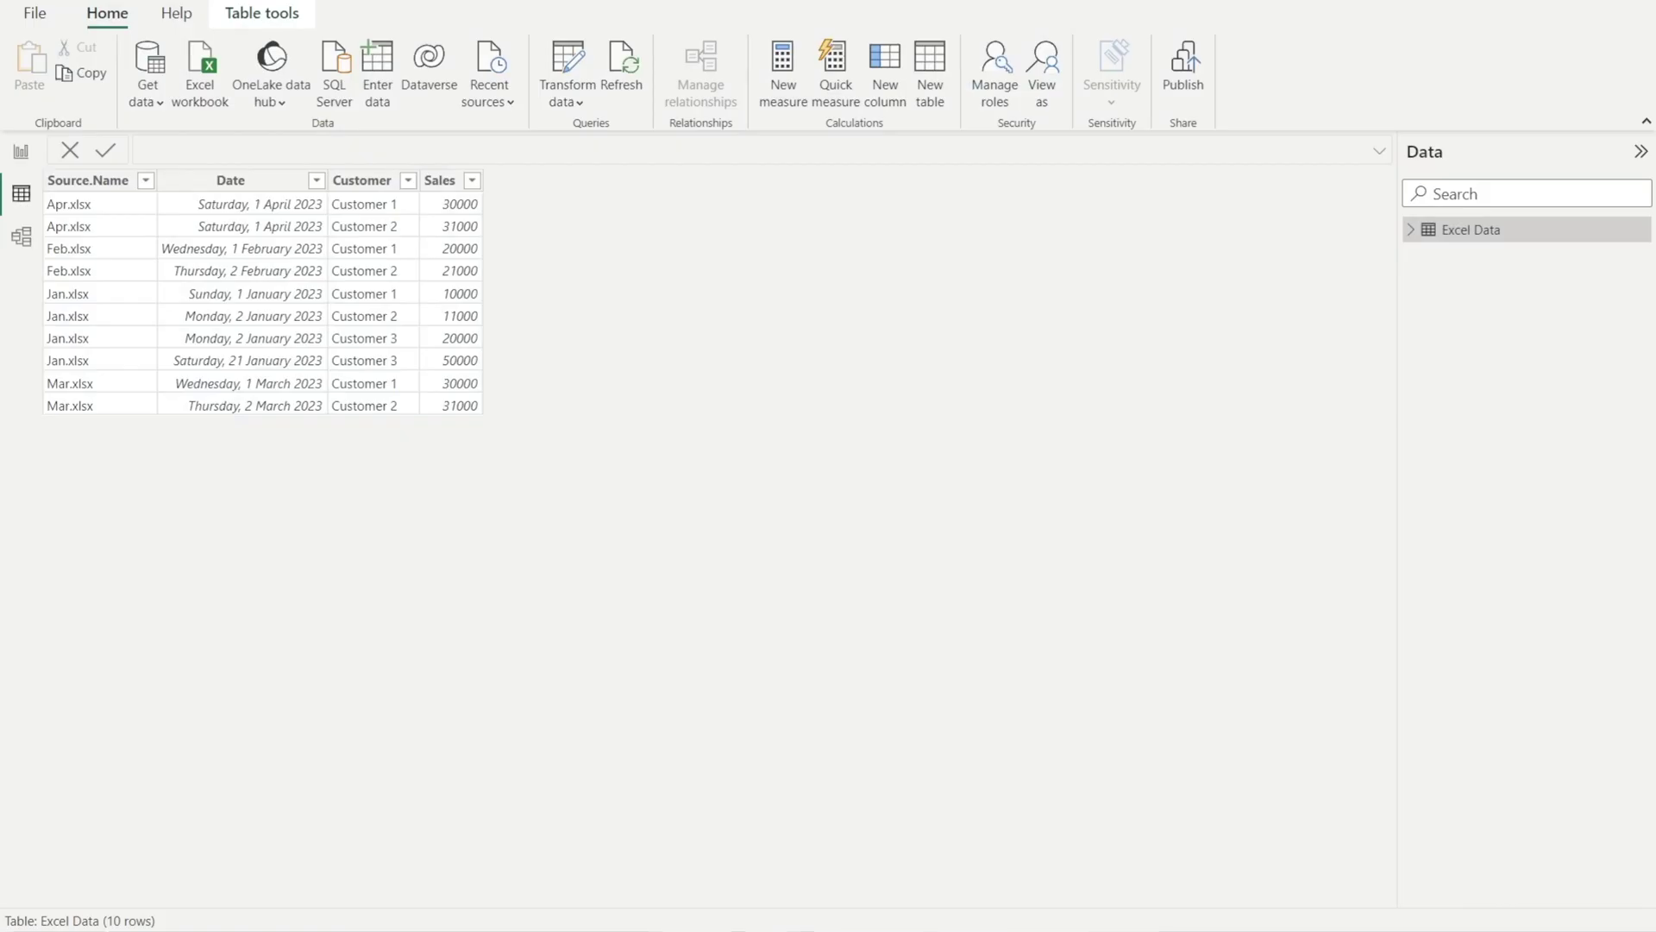
click(636, 68)
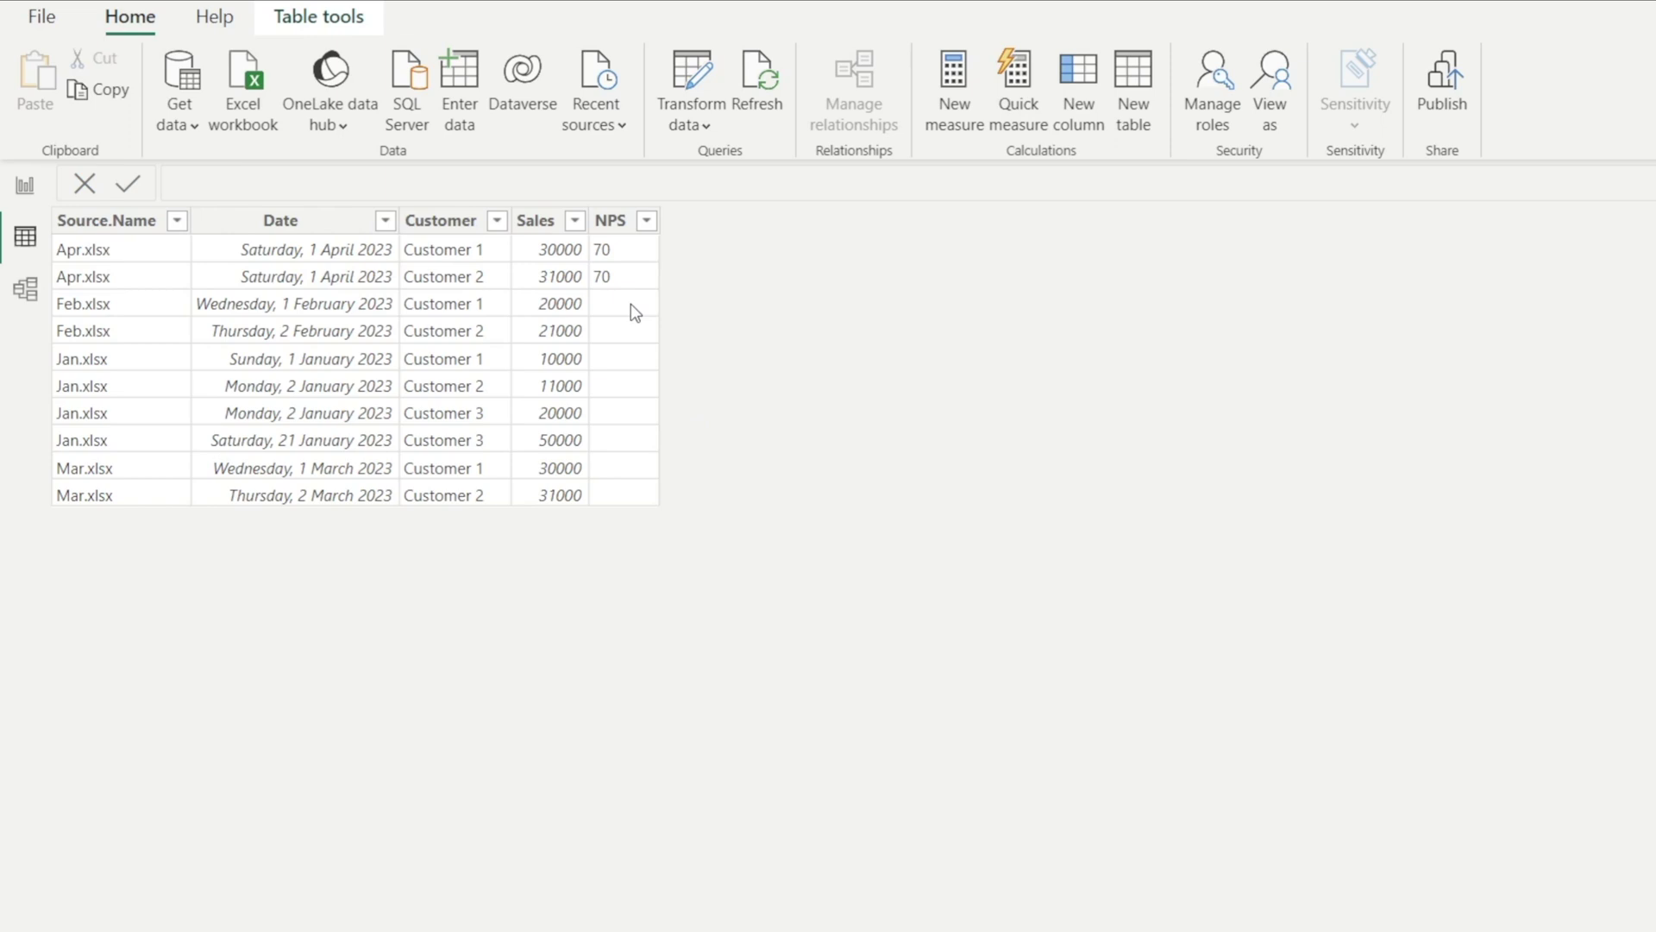
- Open the Power Query Editor, check which workbook the Sample File helper query uses and its applied steps, and close the editor
click(694, 122)
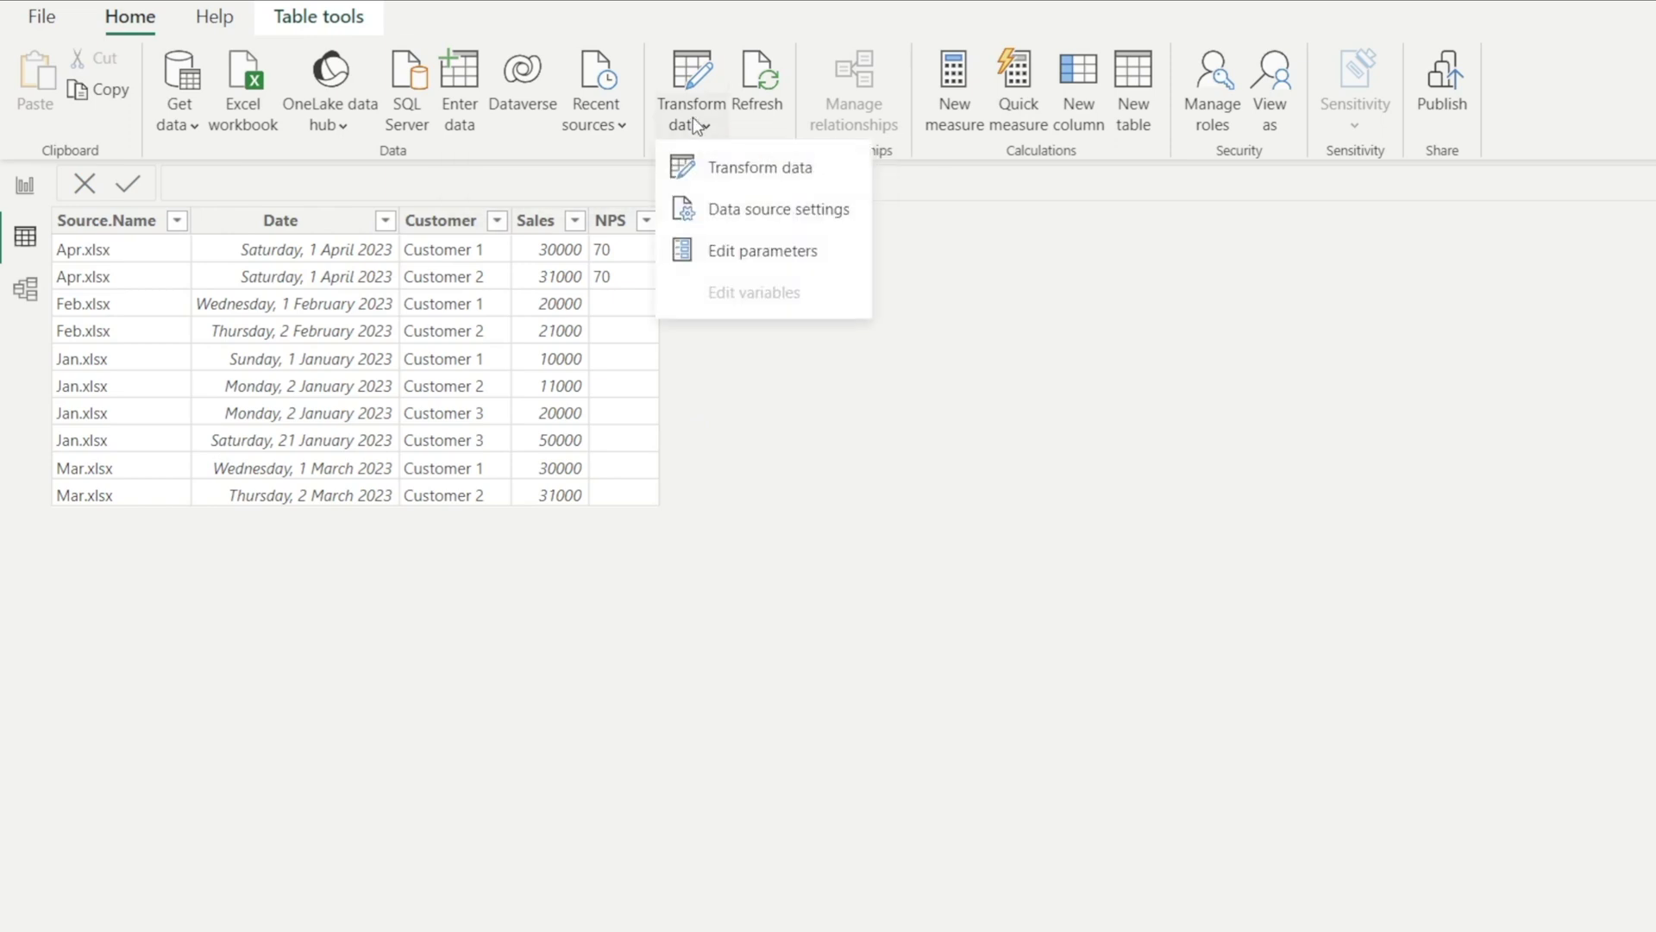
click(692, 164)
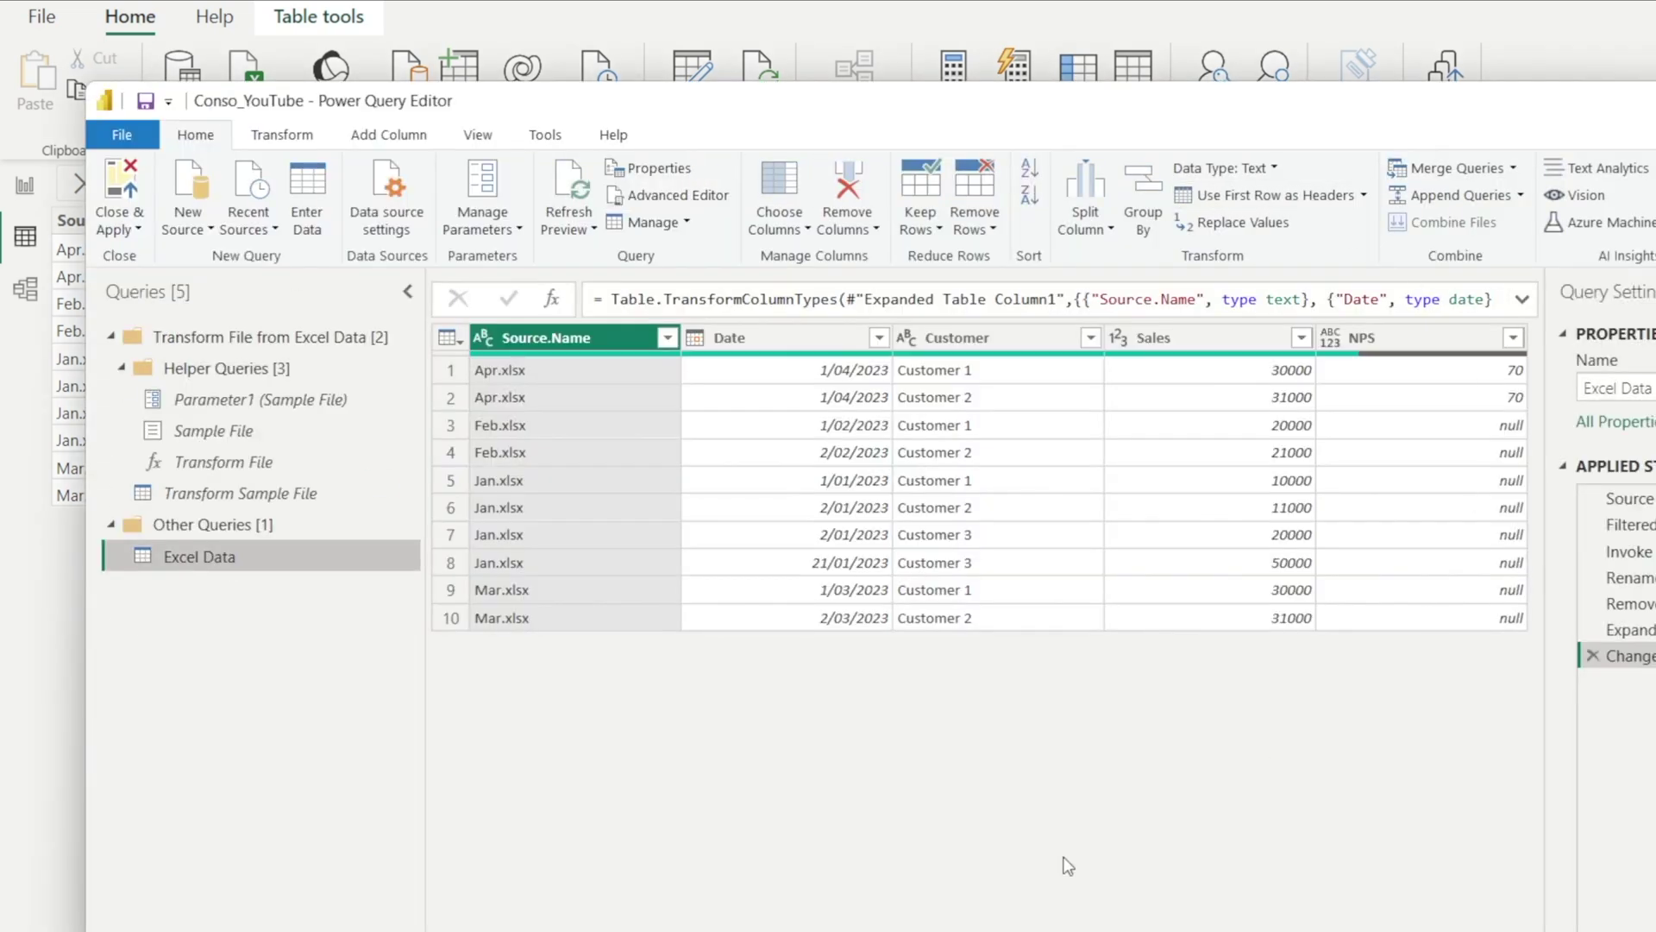
click(230, 435)
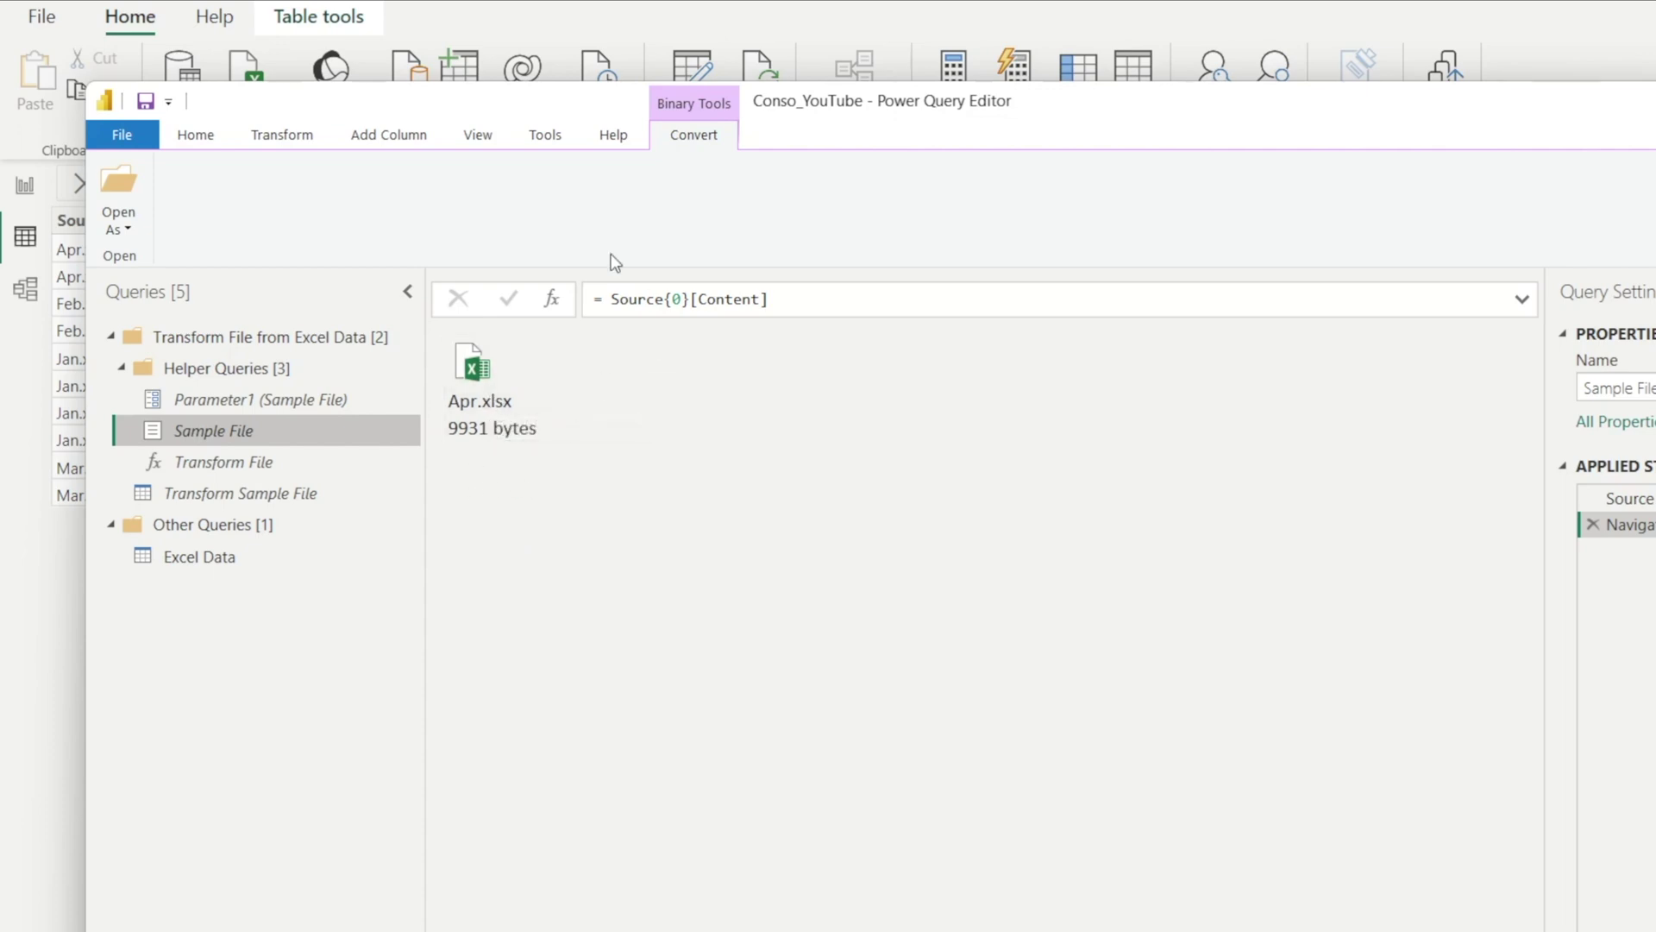
drag(306, 115, 689, 143)
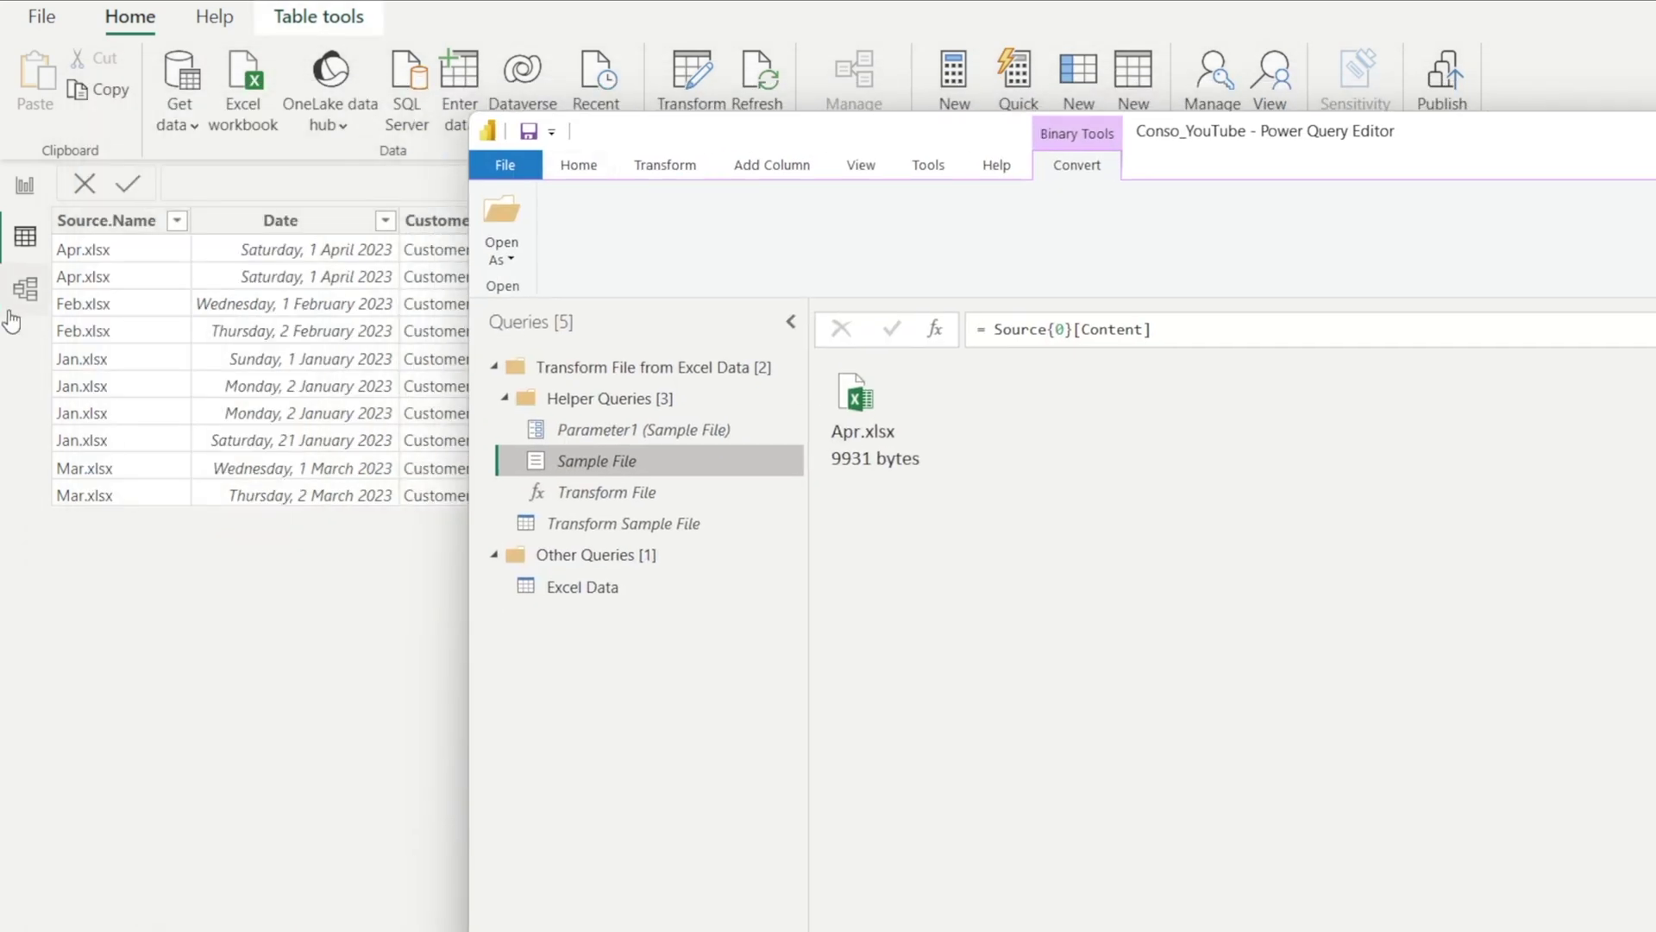
drag(1535, 144, 644, 292)
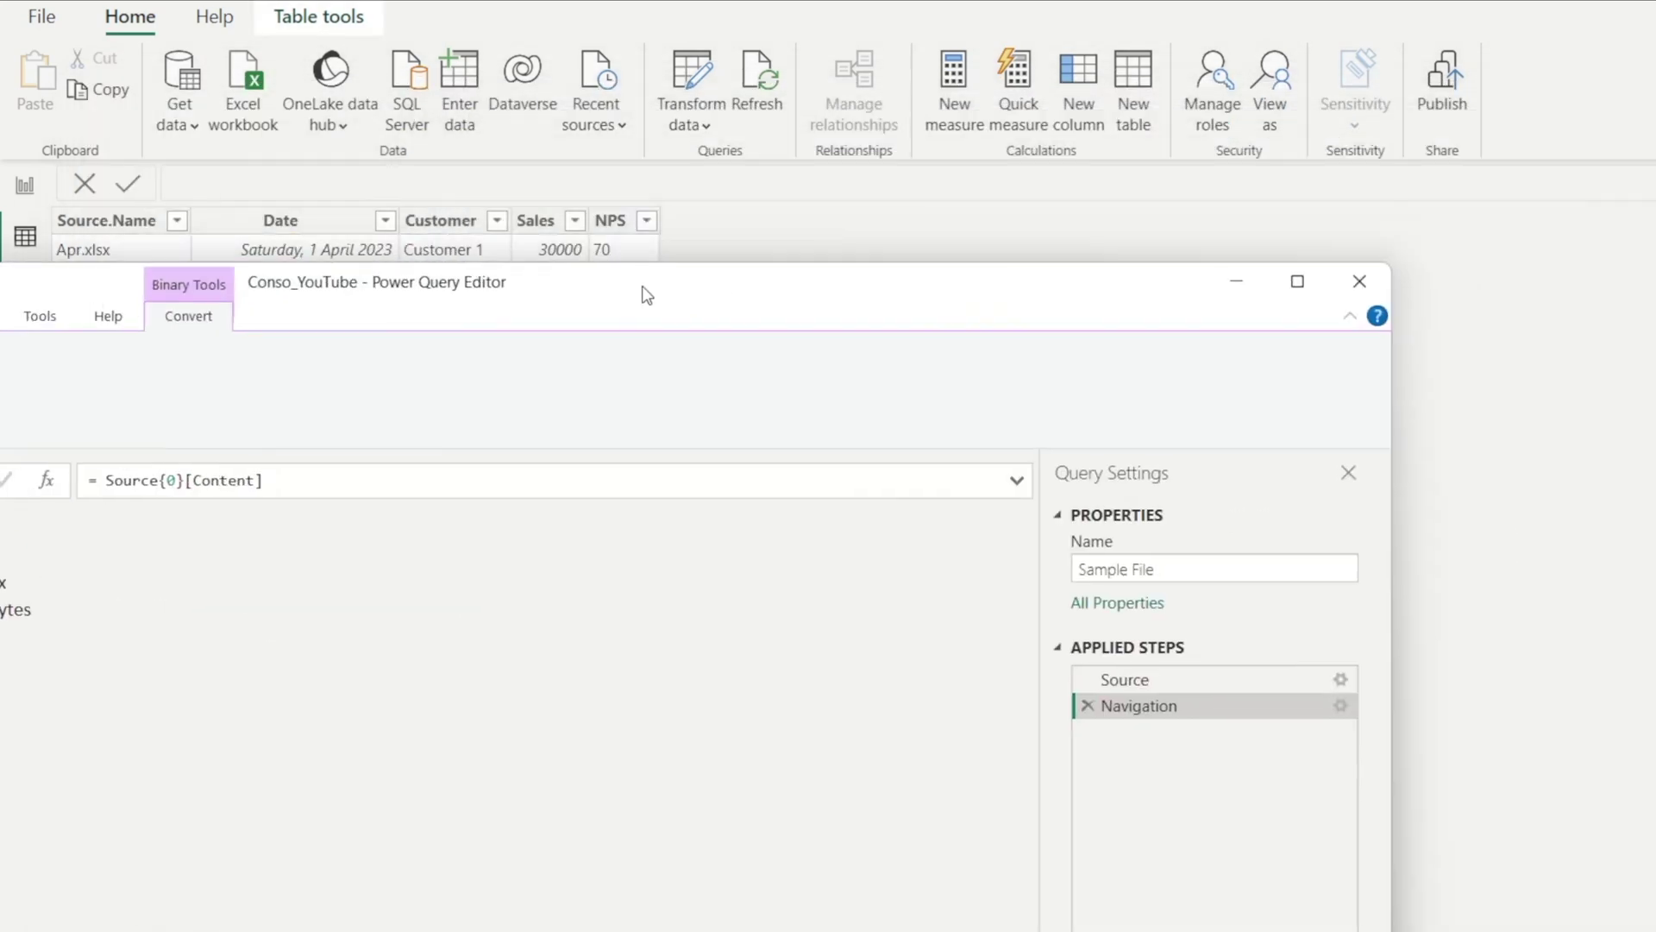
click(1356, 283)
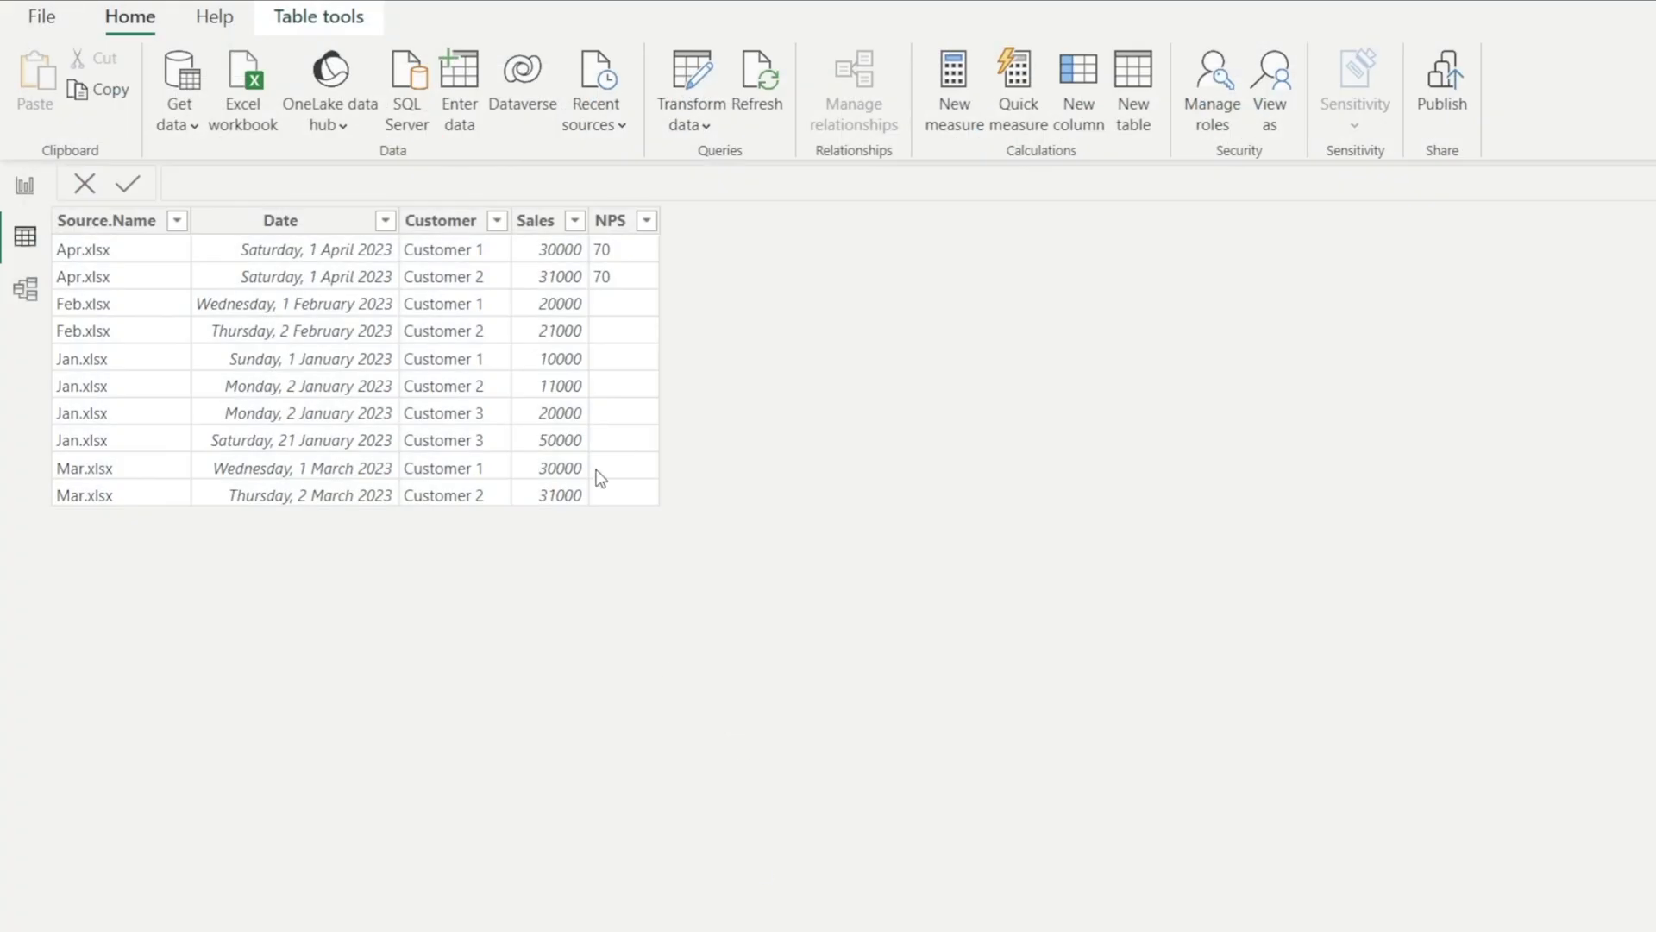
- Refresh the data in Power BI Desktop, reopen the Power Query Editor and view the workbook referenced by the Sample File query
click(779, 98)
click(704, 73)
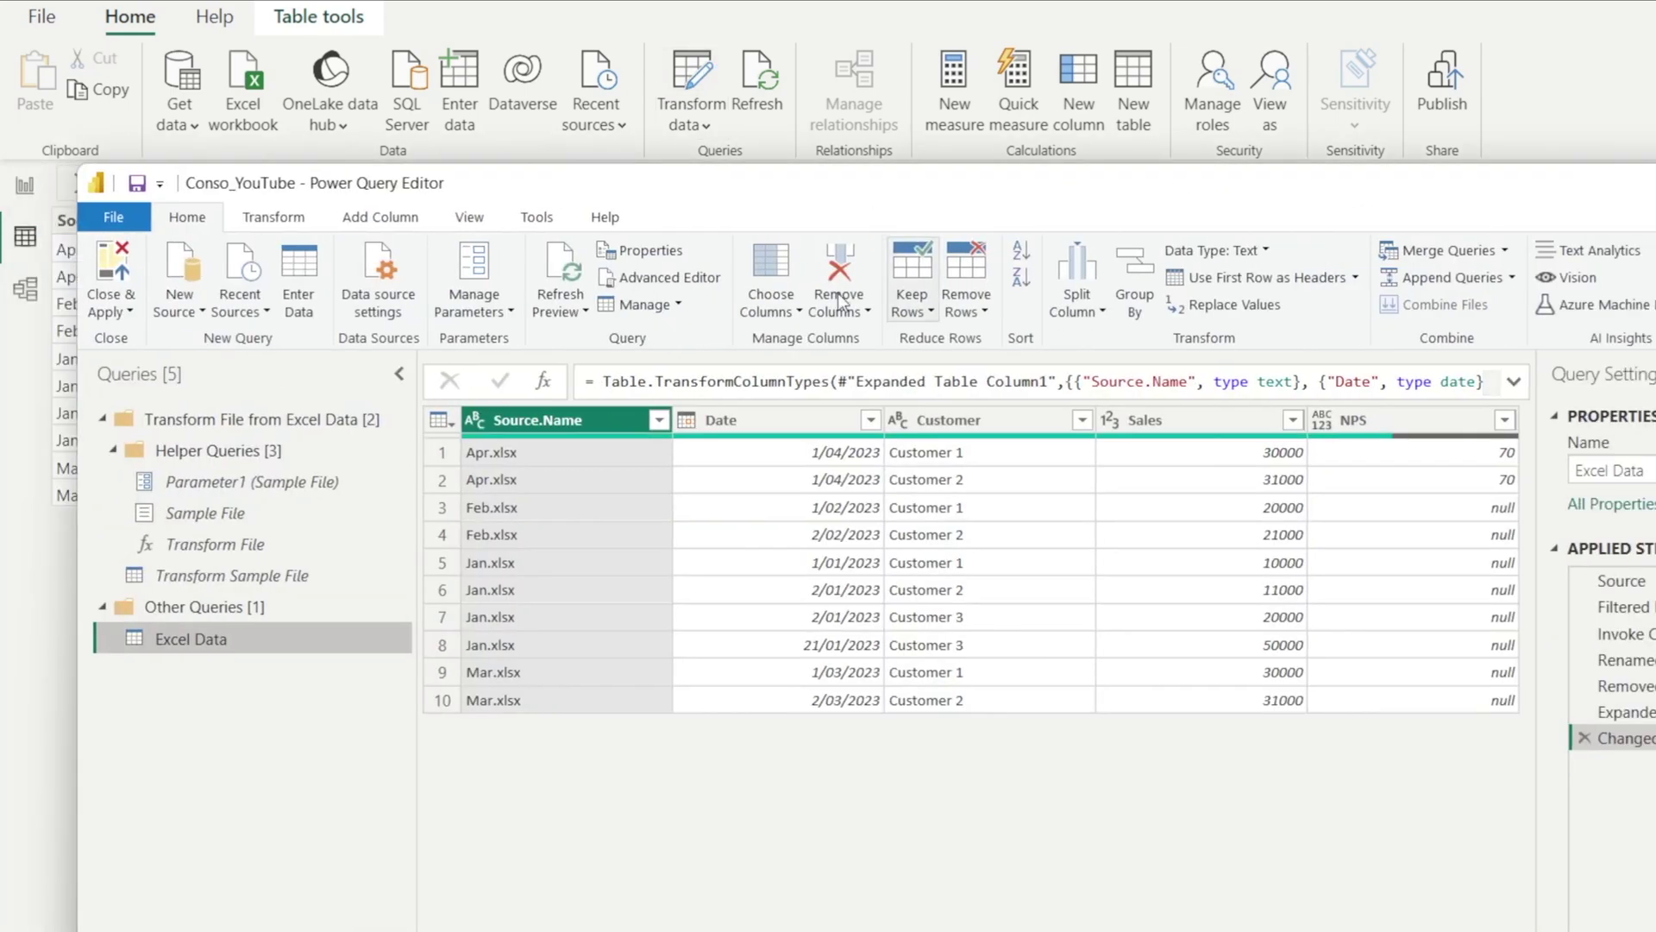
click(191, 522)
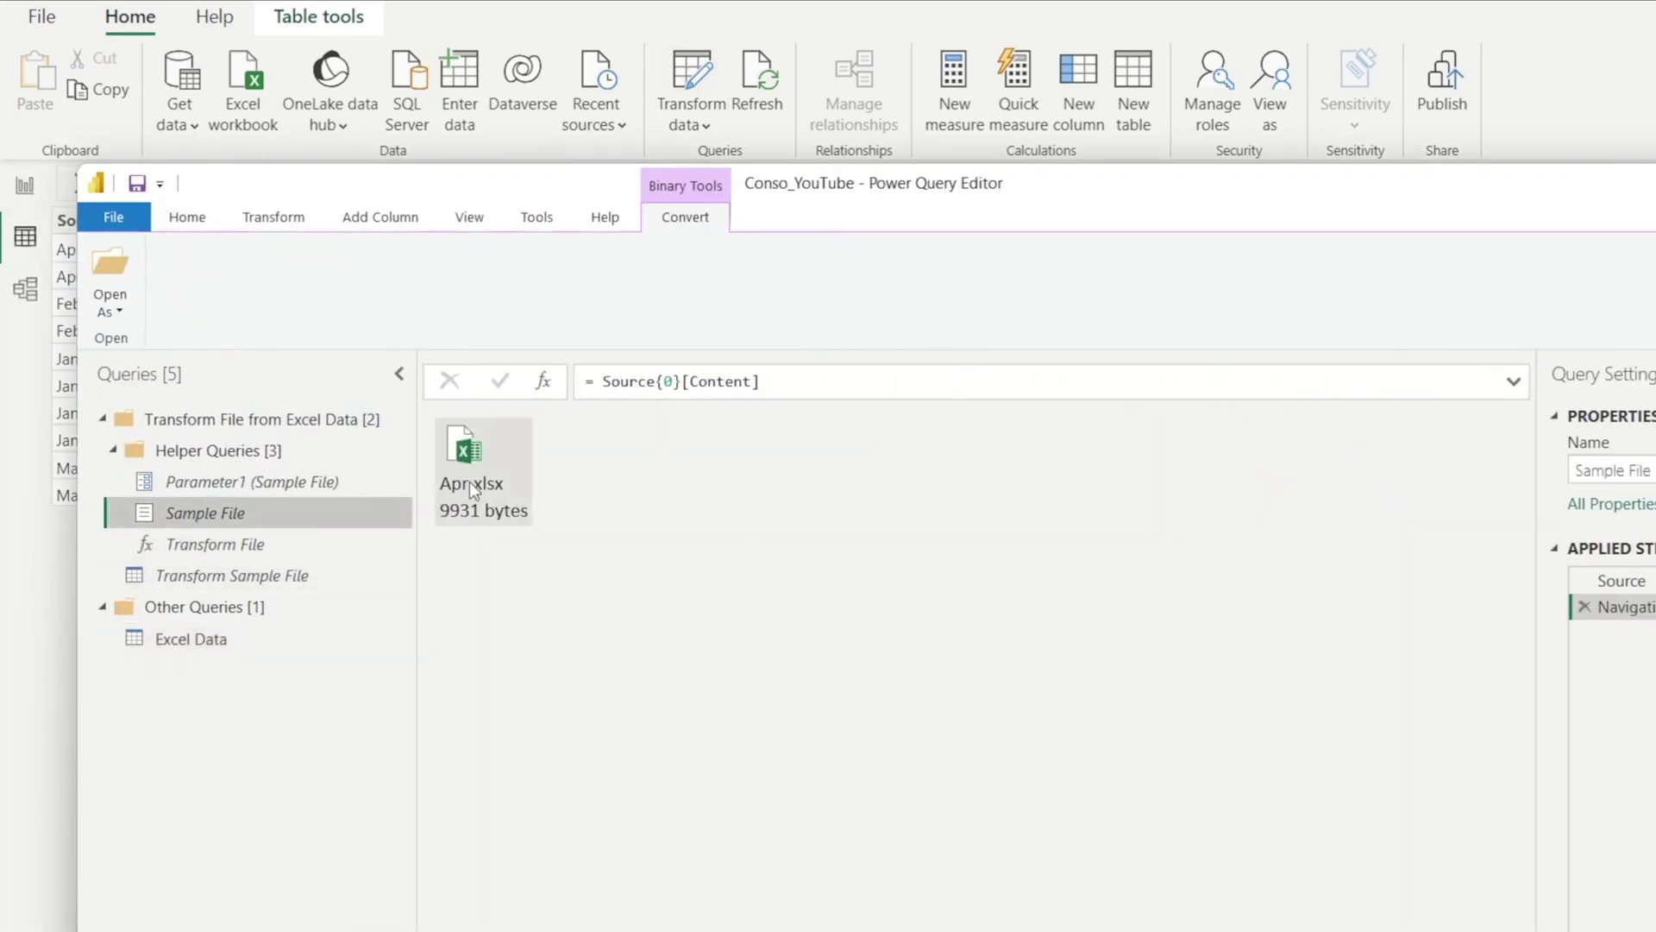